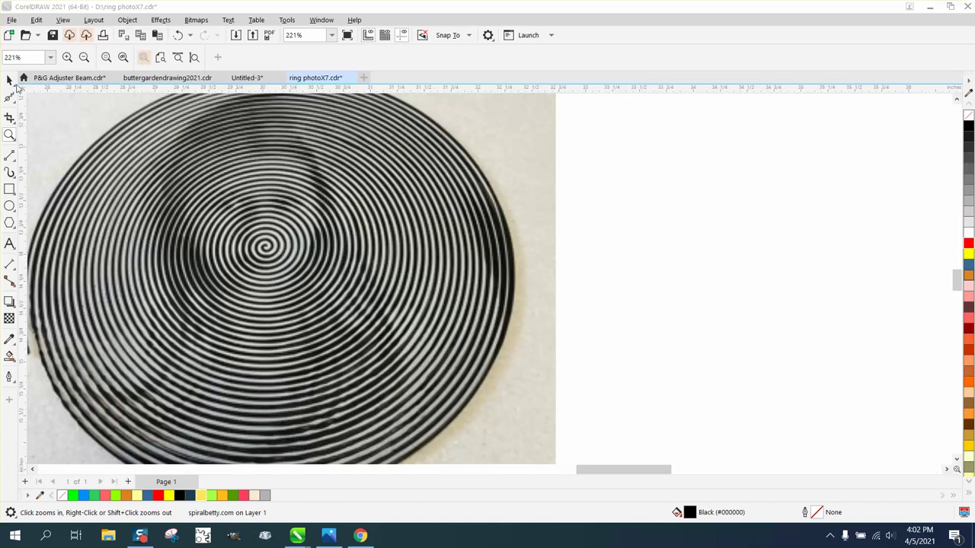
# Zoom in on the spiralbetty.com text in the reference drawing.
pyautogui.click(9, 79)
pyautogui.scroll(-1, 294, 258)
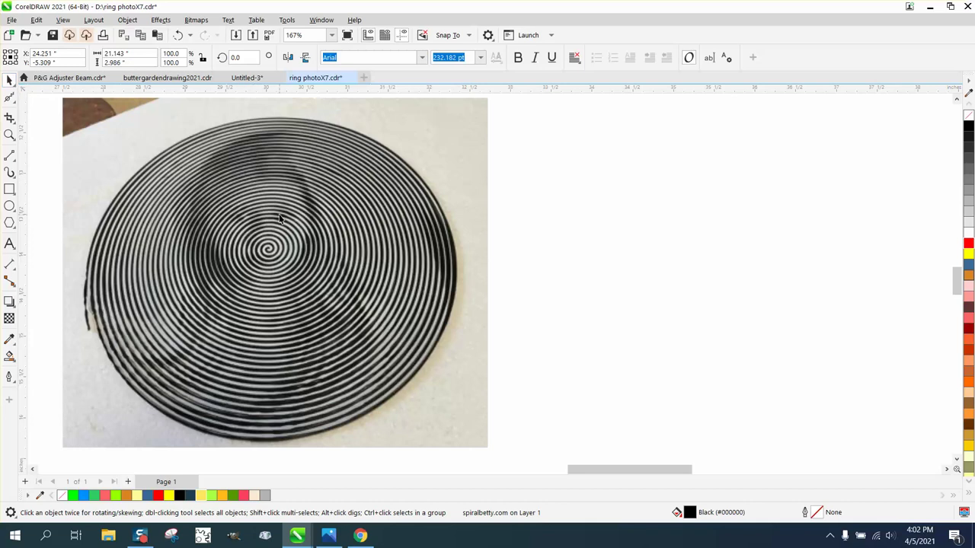
pyautogui.scroll(-1, 317, 248)
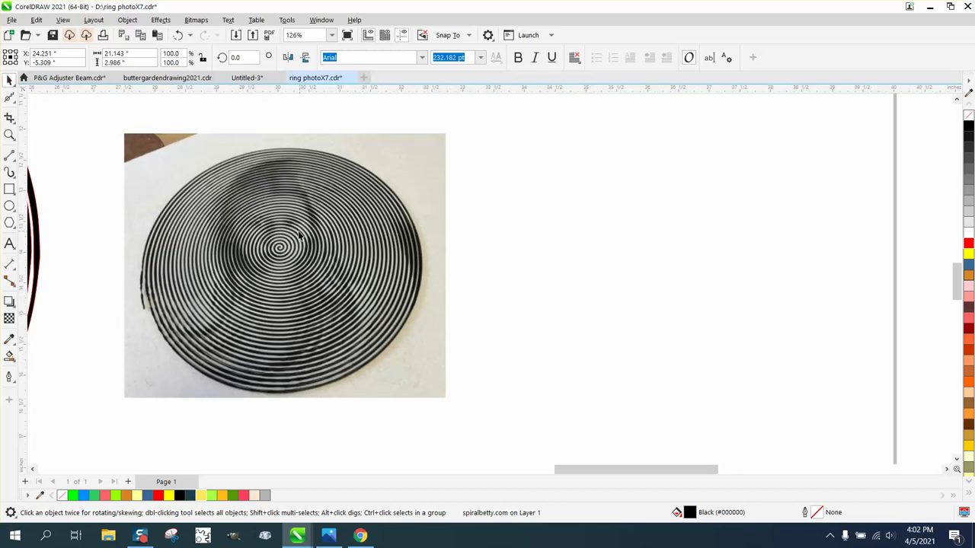
pyautogui.scroll(-3, 316, 243)
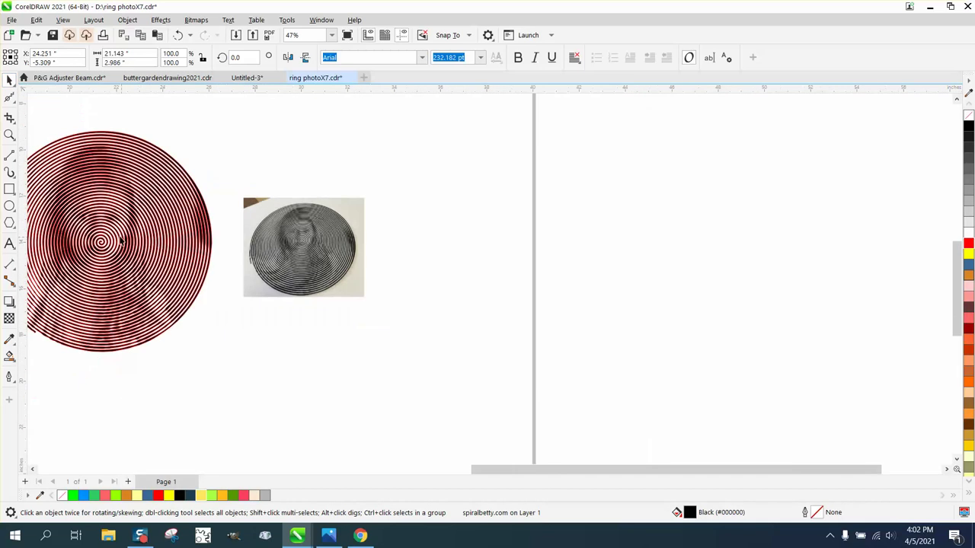
pyautogui.scroll(-2, 120, 240)
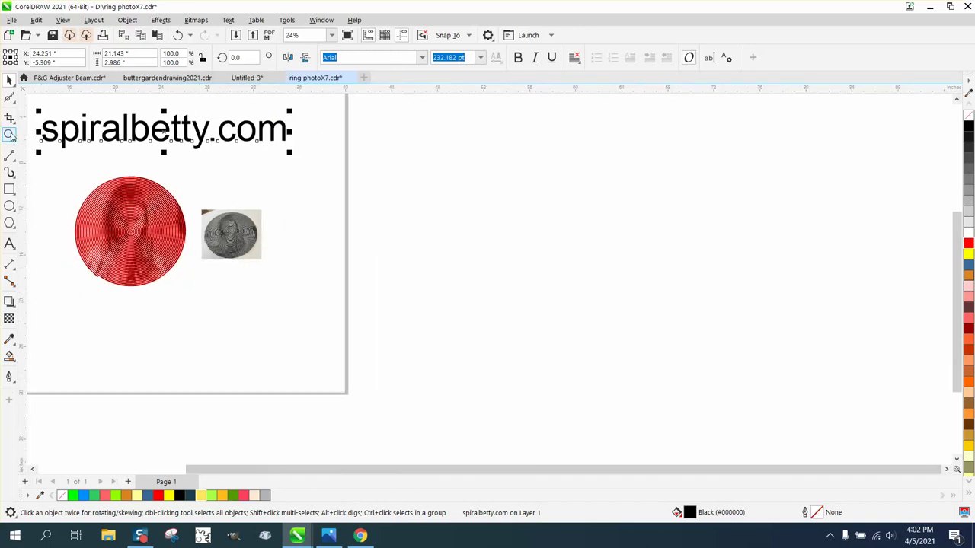
pyautogui.click(9, 135)
pyautogui.moveTo(44, 109); pyautogui.dragTo(315, 163)
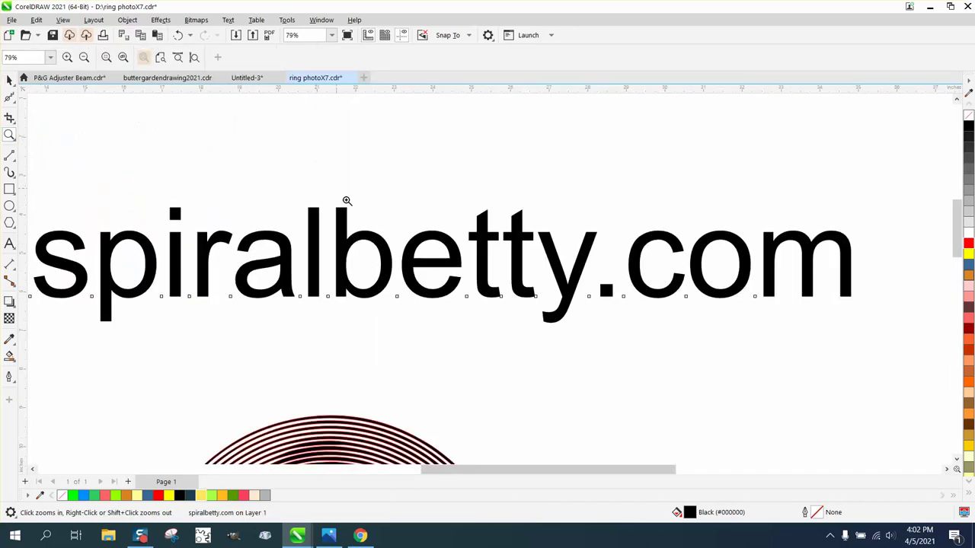
pyautogui.scroll(-3, 457, 281)
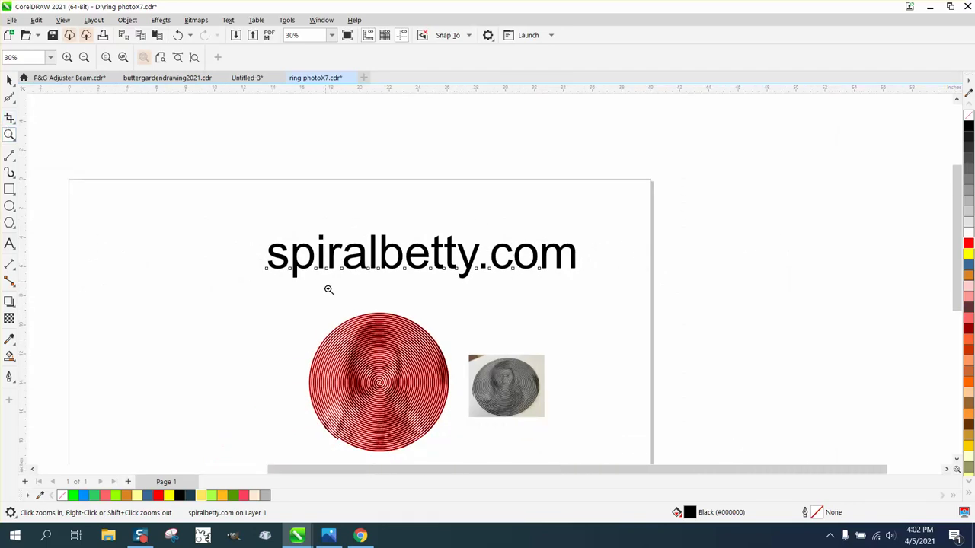
# Zoom in closely on the red spiral and the reference photo.
pyautogui.moveTo(285, 310); pyautogui.dragTo(625, 445)
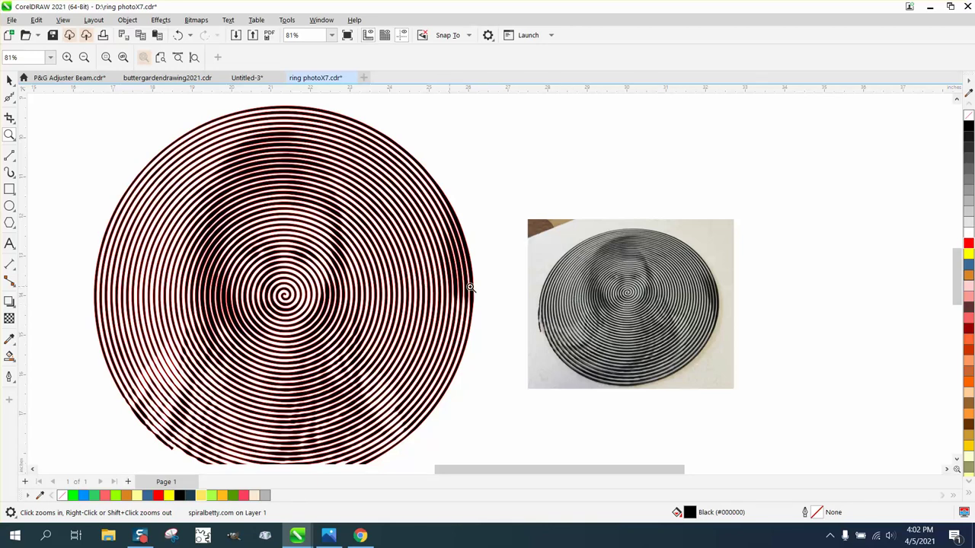
pyautogui.moveTo(526, 244); pyautogui.dragTo(733, 388)
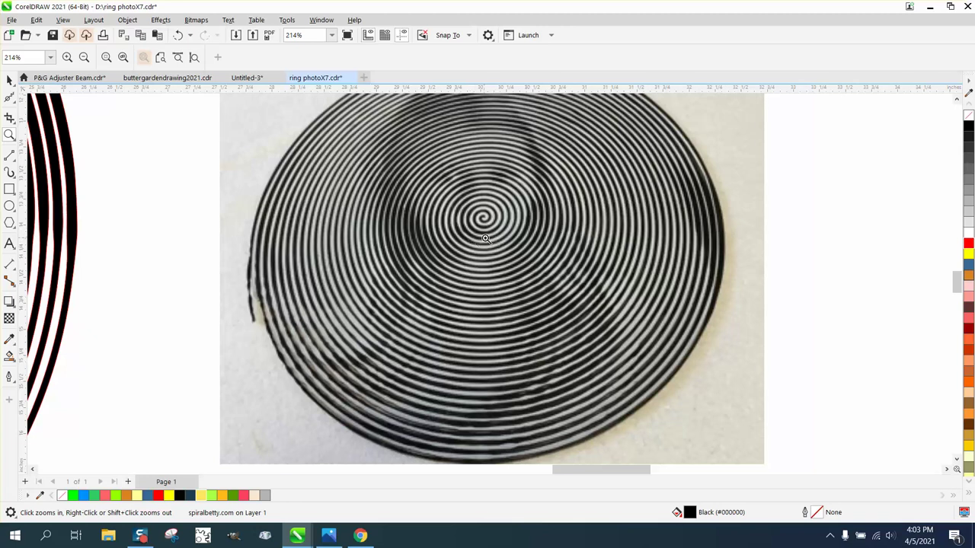
pyautogui.scroll(-1, 482, 239)
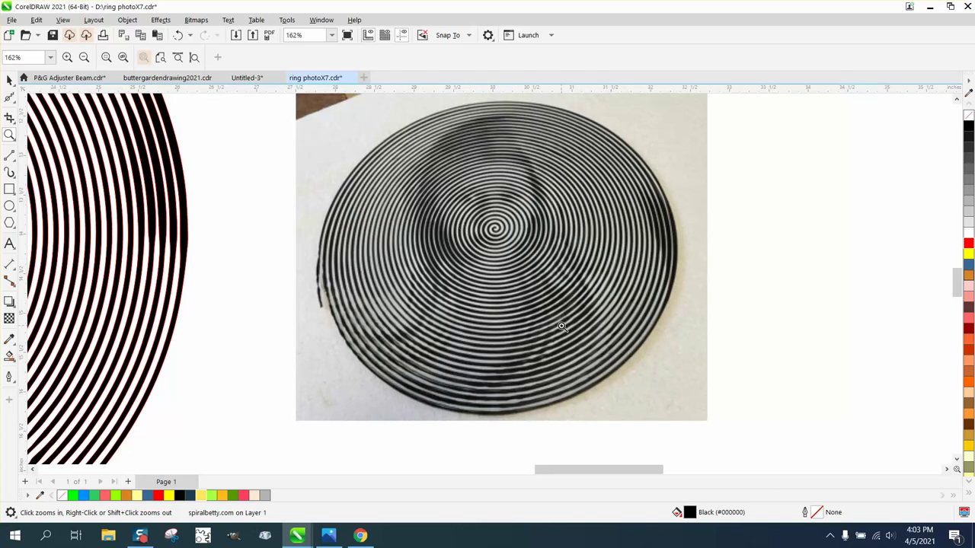
pyautogui.scroll(-1, 603, 330)
pyautogui.scroll(-1, 607, 329)
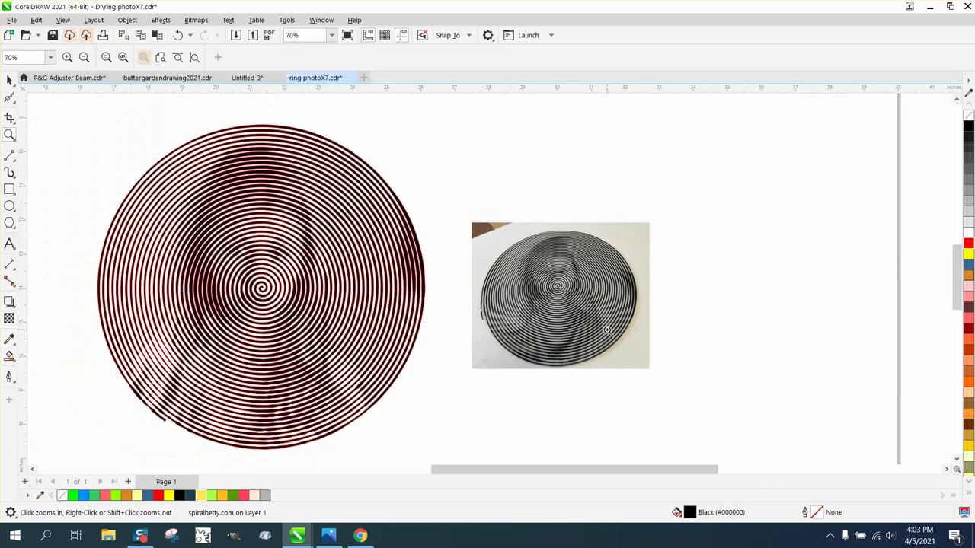
pyautogui.scroll(-1, 575, 305)
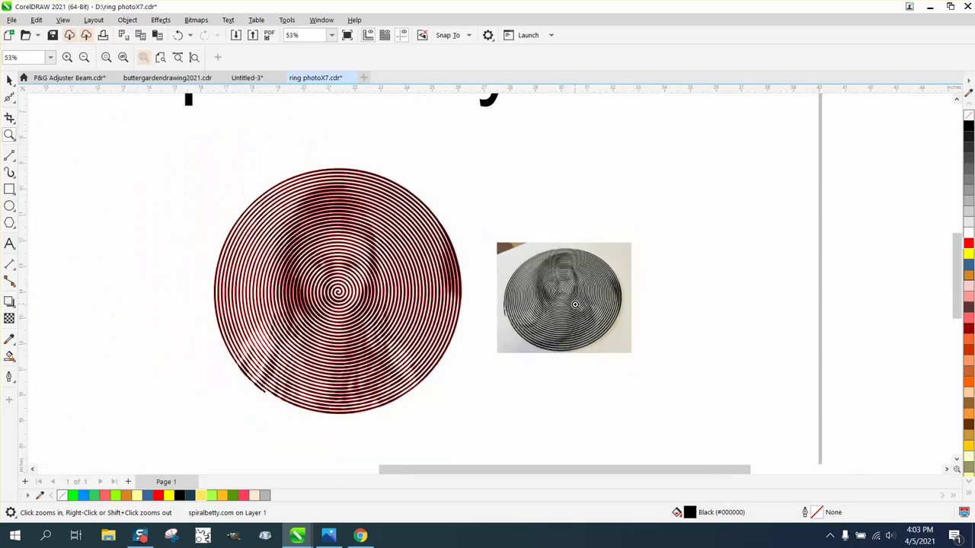
pyautogui.moveTo(521, 237); pyautogui.dragTo(626, 340)
pyautogui.scroll(-2, 496, 313)
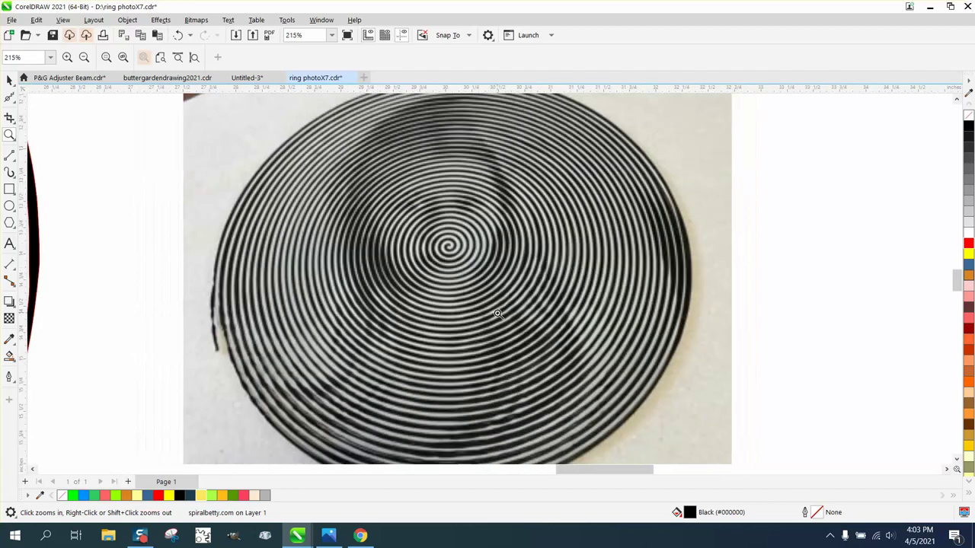
pyautogui.scroll(-4, 497, 313)
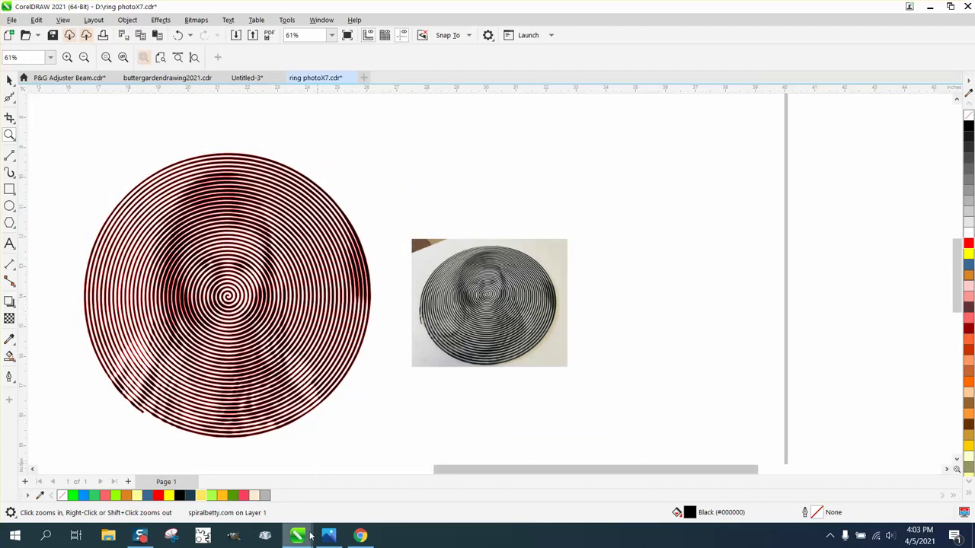
# Upload sprial.JPG to Spiral Betty, enlarge it in the circular crop, and generate the spiral.
pyautogui.click(361, 537)
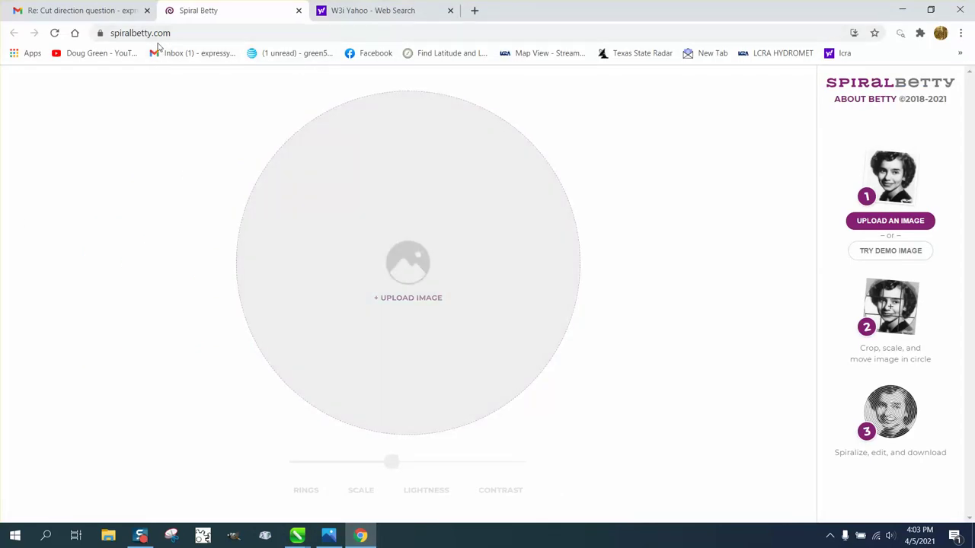
pyautogui.click(412, 267)
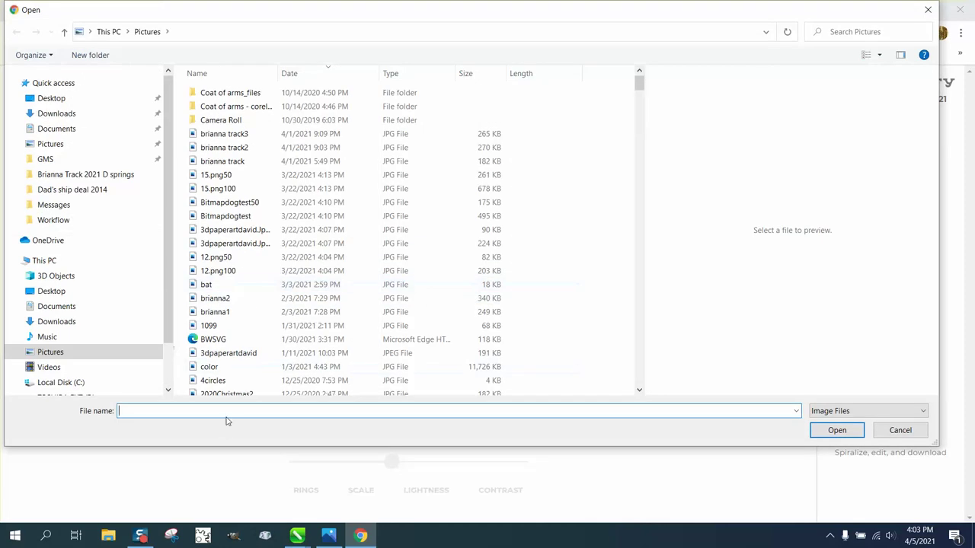
pyautogui.write('s')
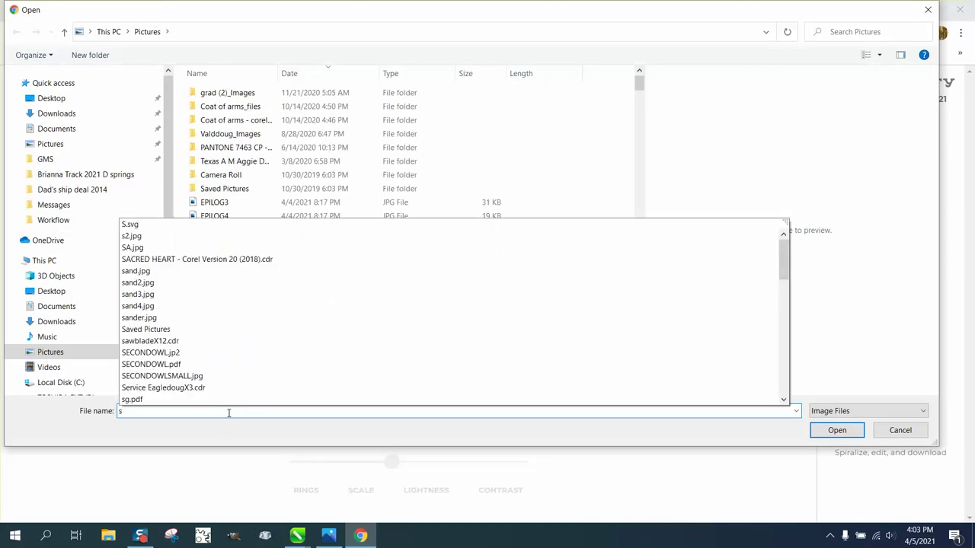
pyautogui.write('p')
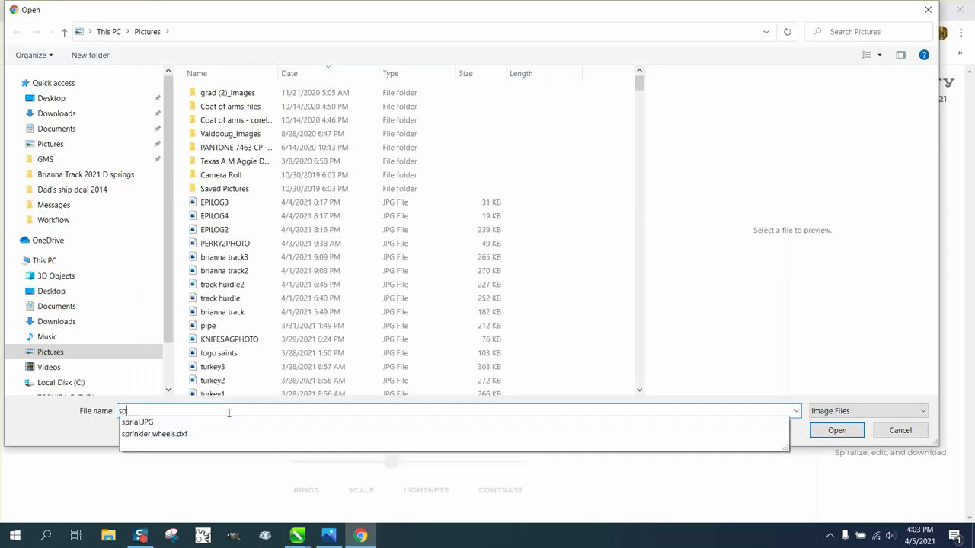
pyautogui.click(152, 424)
pyautogui.click(837, 432)
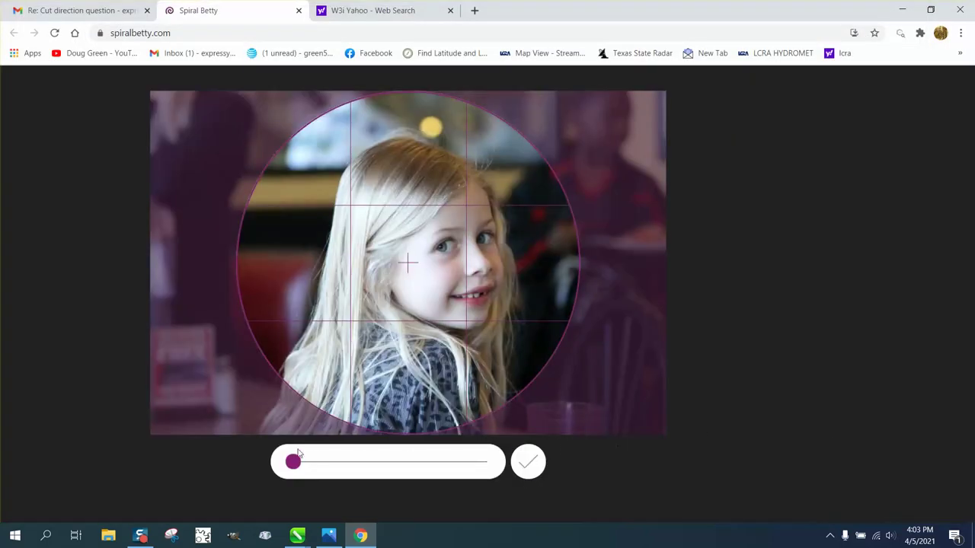
pyautogui.moveTo(294, 455); pyautogui.dragTo(311, 463)
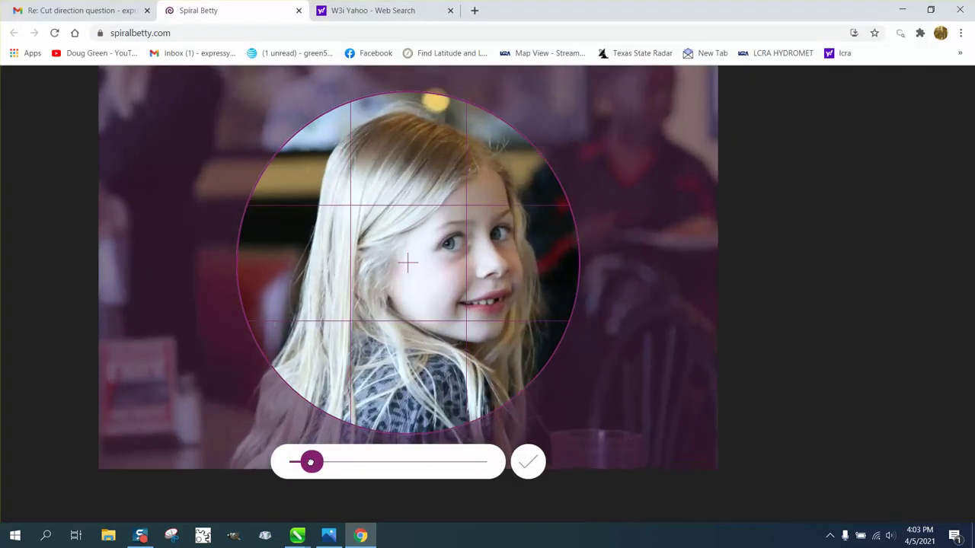
pyautogui.click(529, 462)
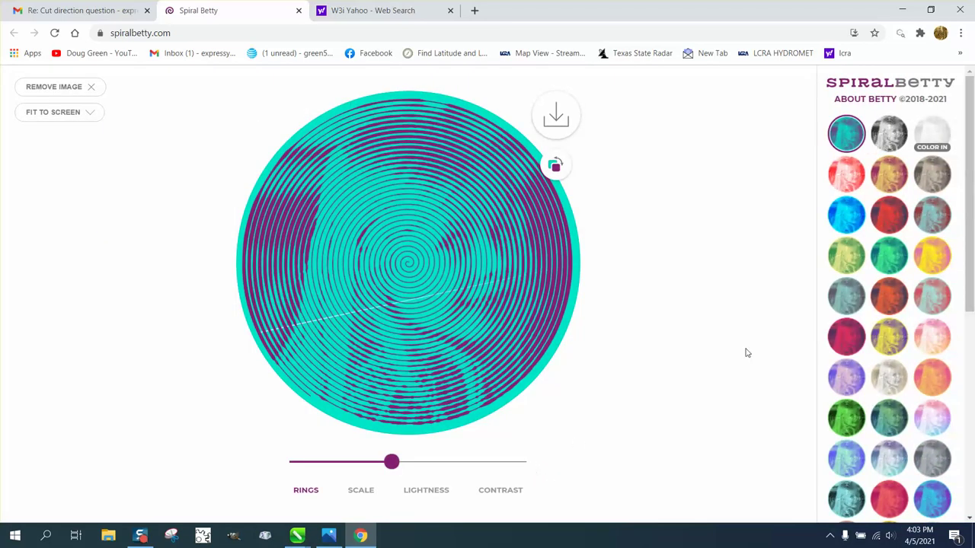
# Switch the spiral to black and white and lower the RINGS slider for thicker rings.
pyautogui.click(893, 141)
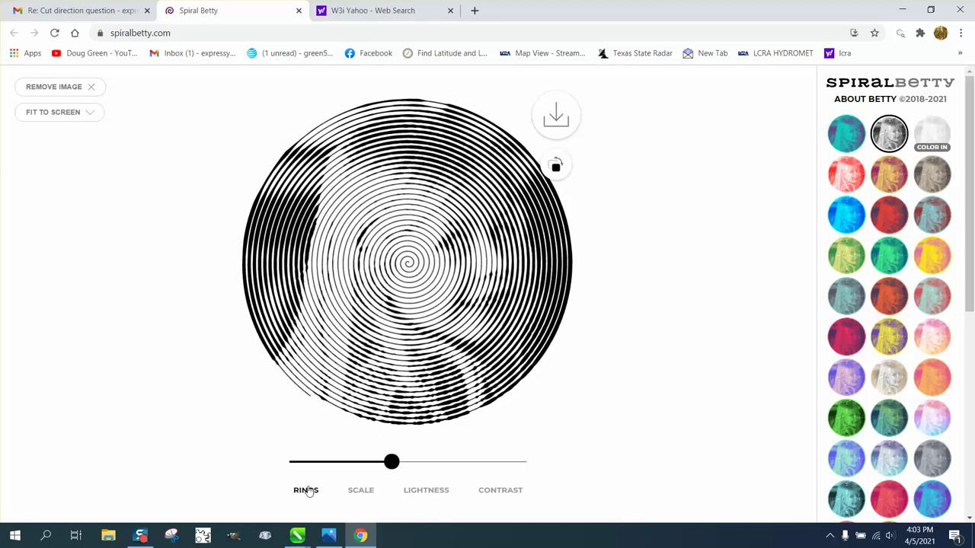
pyautogui.moveTo(376, 463); pyautogui.dragTo(498, 463)
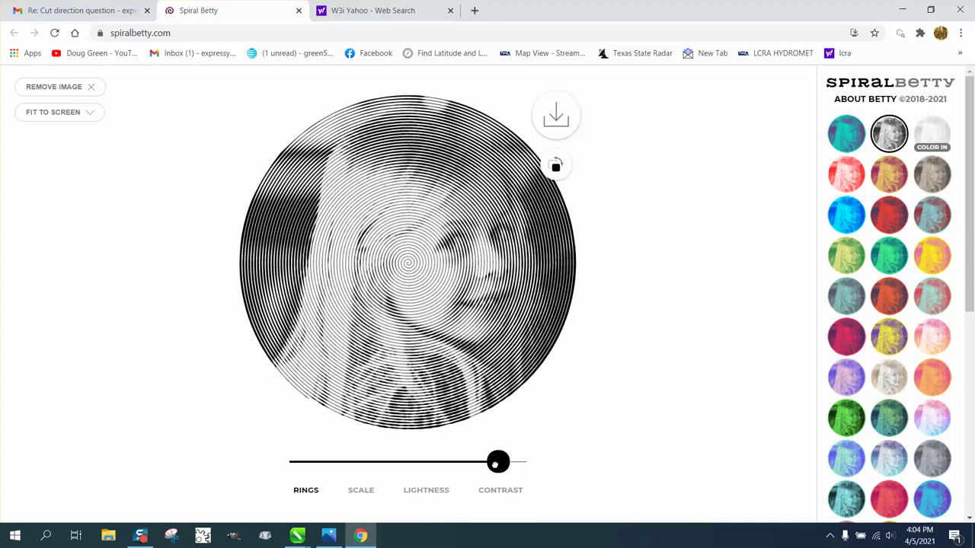
pyautogui.moveTo(497, 463); pyautogui.dragTo(407, 458)
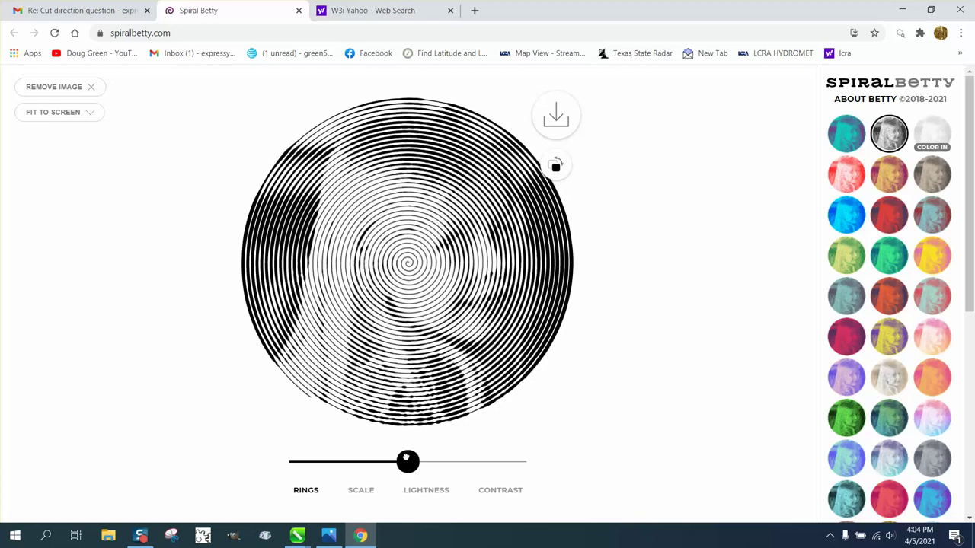
# Slightly adjust the spiral's SCALE and LIGHTNESS sliders, ending on the CONTRAST control.
pyautogui.click(361, 490)
pyautogui.moveTo(315, 461)
pyautogui.mouseDown()
pyautogui.moveTo(372, 462)
pyautogui.moveTo(322, 462)
pyautogui.mouseUp()
pyautogui.click(415, 493)
pyautogui.moveTo(412, 462)
pyautogui.mouseDown()
pyautogui.moveTo(440, 463)
pyautogui.moveTo(351, 462)
pyautogui.moveTo(518, 464)
pyautogui.moveTo(358, 463)
pyautogui.moveTo(474, 462)
pyautogui.moveTo(383, 462)
pyautogui.moveTo(412, 462)
pyautogui.mouseUp()
pyautogui.click(497, 493)
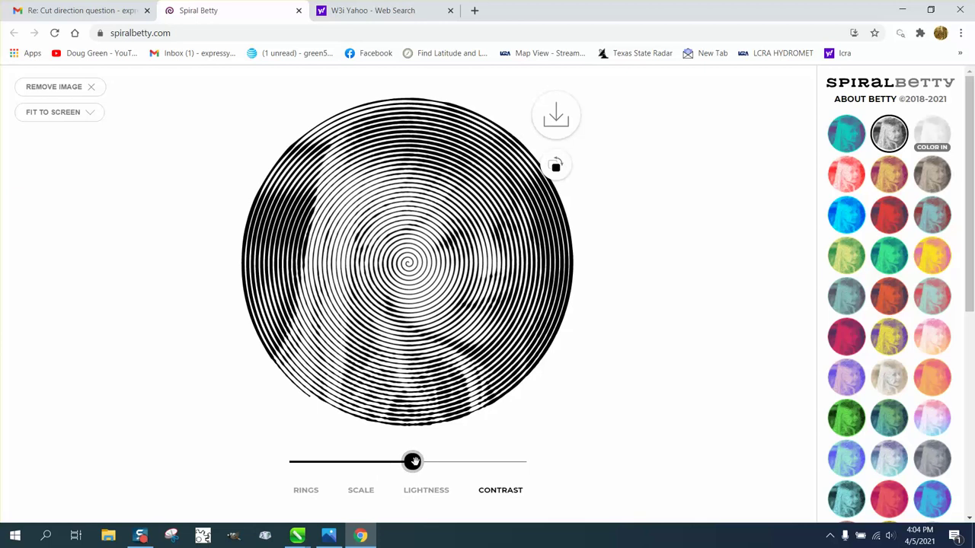
# Download the finished black-and-white spiral portrait as a JPG.
pyautogui.click(557, 121)
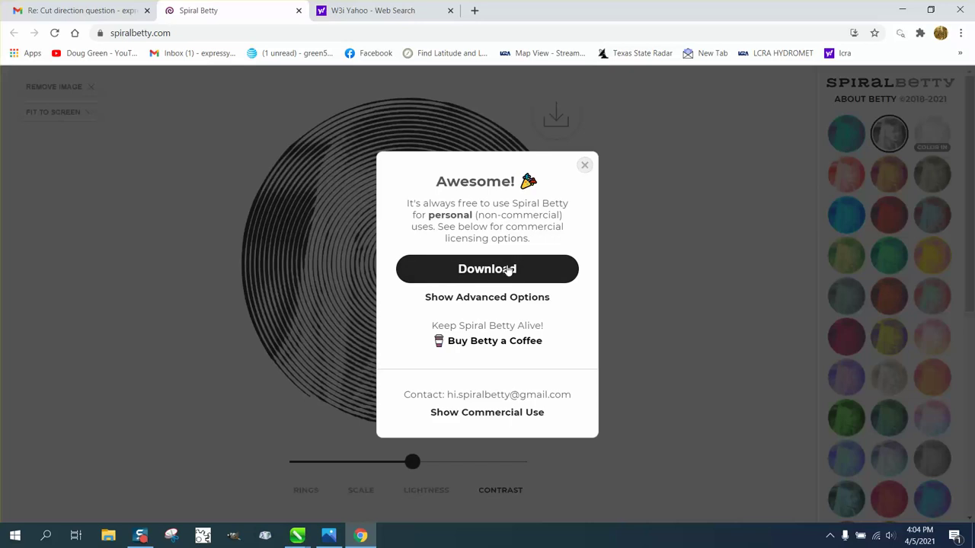
pyautogui.click(508, 269)
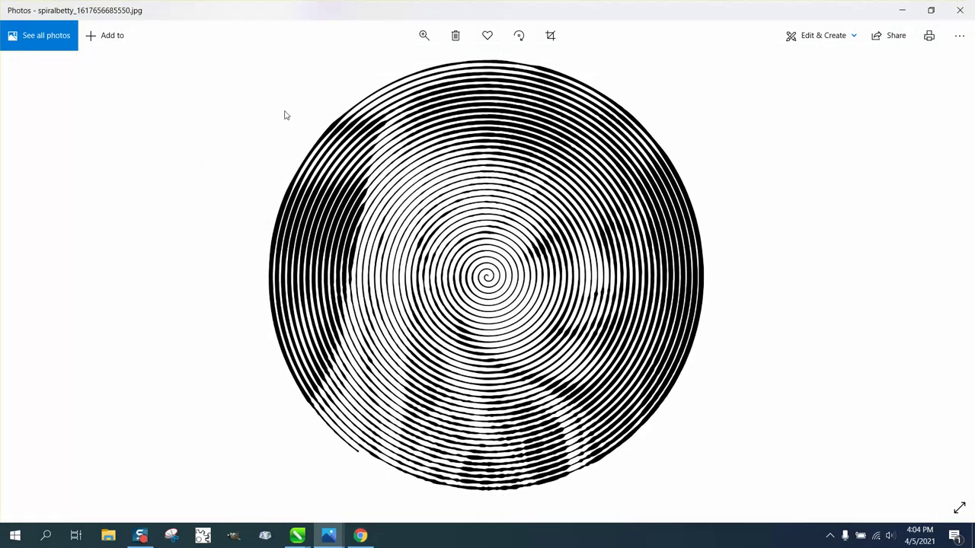
# Save a copy of the spiral image to Pictures as spiralbetty_1617656685550.jpg.
pyautogui.click(959, 36)
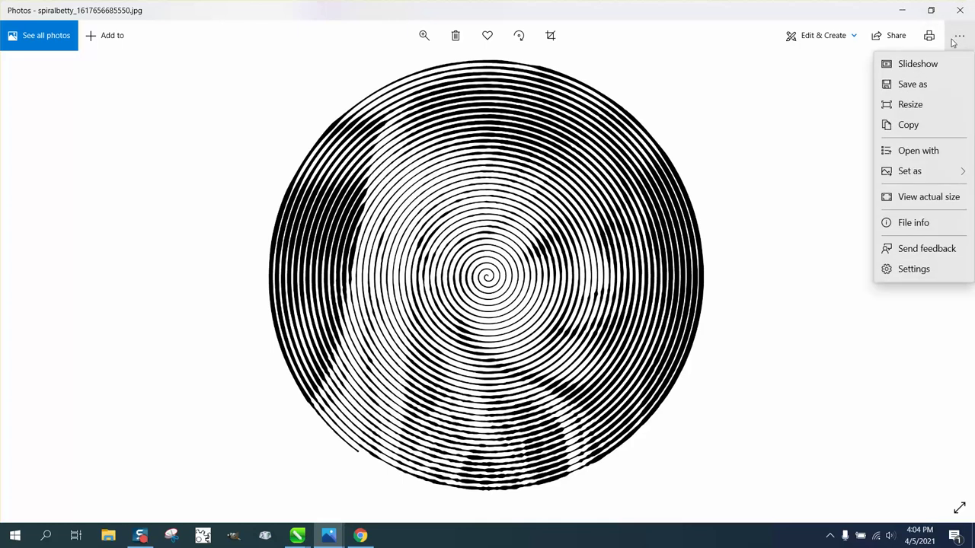
pyautogui.click(913, 85)
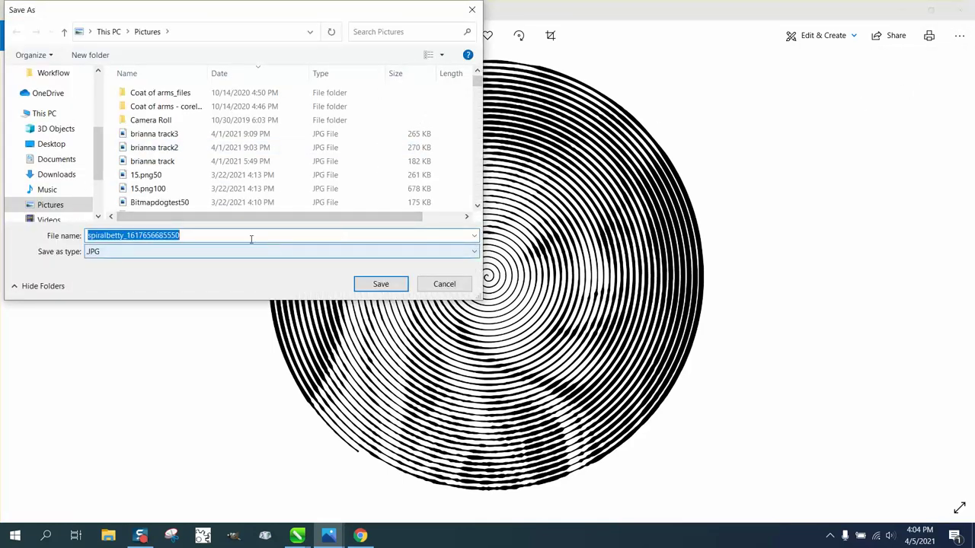
pyautogui.click(383, 287)
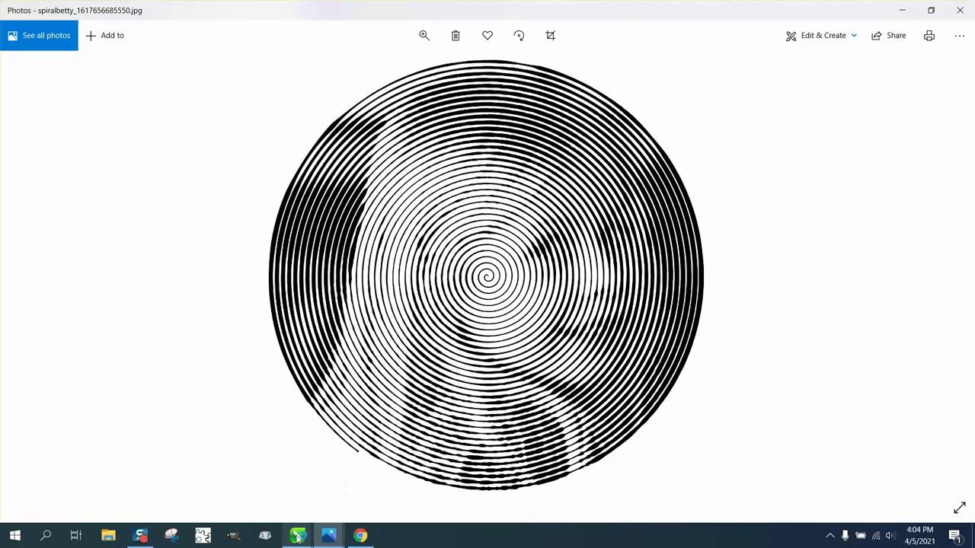
# Return to ring photoX7.cdr in CorelDRAW and start a File > Import.
pyautogui.moveTo(298, 538)
pyautogui.click(457, 506)
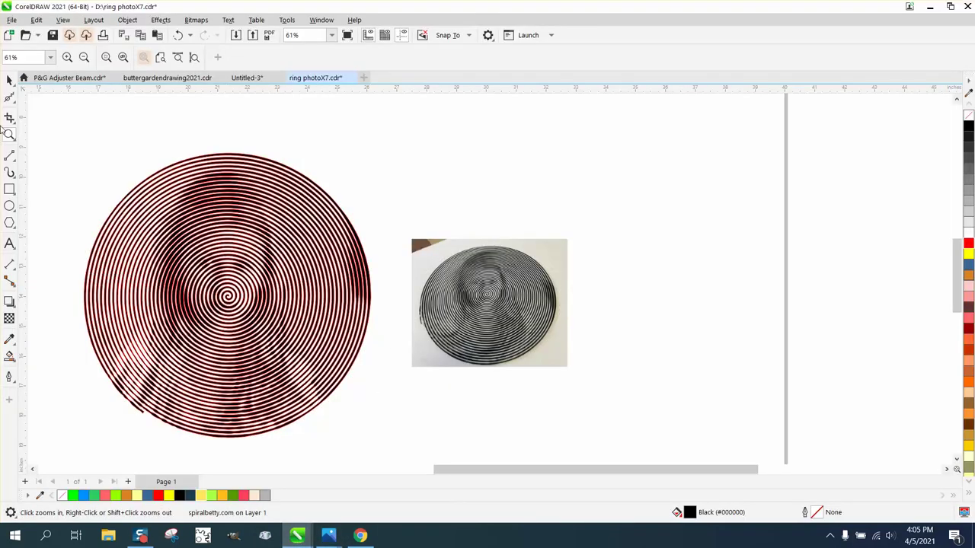
pyautogui.click(10, 80)
pyautogui.click(12, 19)
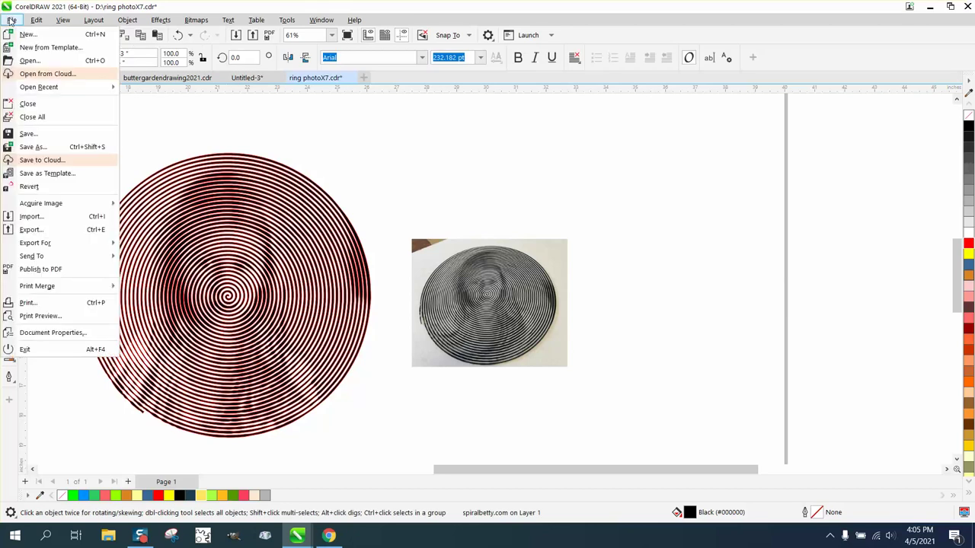
pyautogui.click(33, 218)
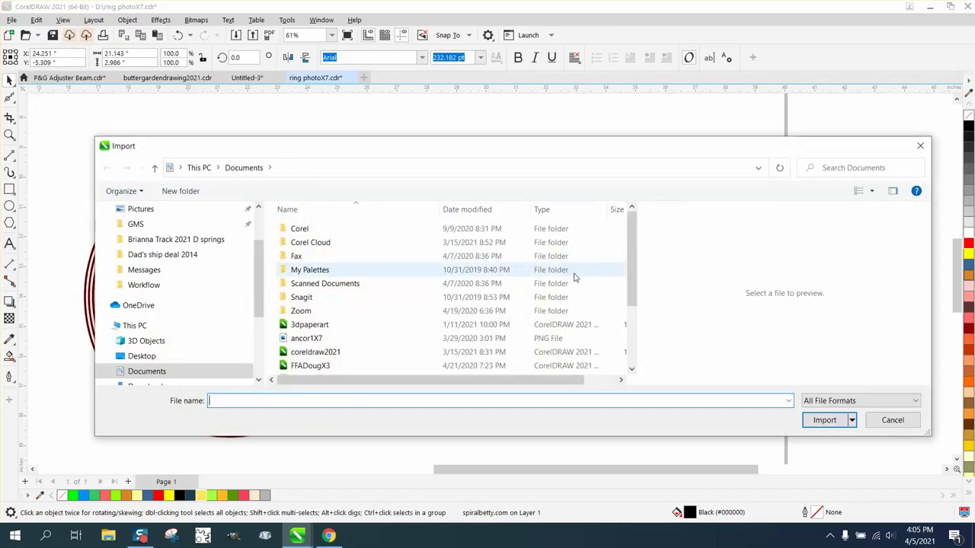
pyautogui.write('a')
pyautogui.press('BackSpace')
pyautogui.write('sp')
pyautogui.press('BackSpace')
pyautogui.press('BackSpace')
# Import spiralbetty_1617656685550.jpg from Pictures and enlarge it to about 6.922 inches.
pyautogui.moveTo(255, 281); pyautogui.dragTo(257, 316)
pyautogui.click(160, 356)
pyautogui.click(226, 401)
pyautogui.write('sp')
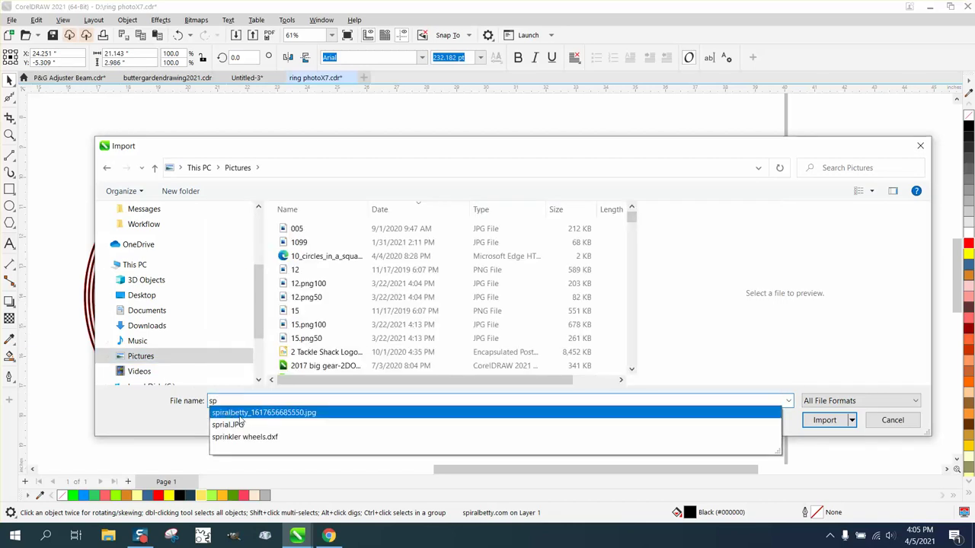
pyautogui.click(247, 414)
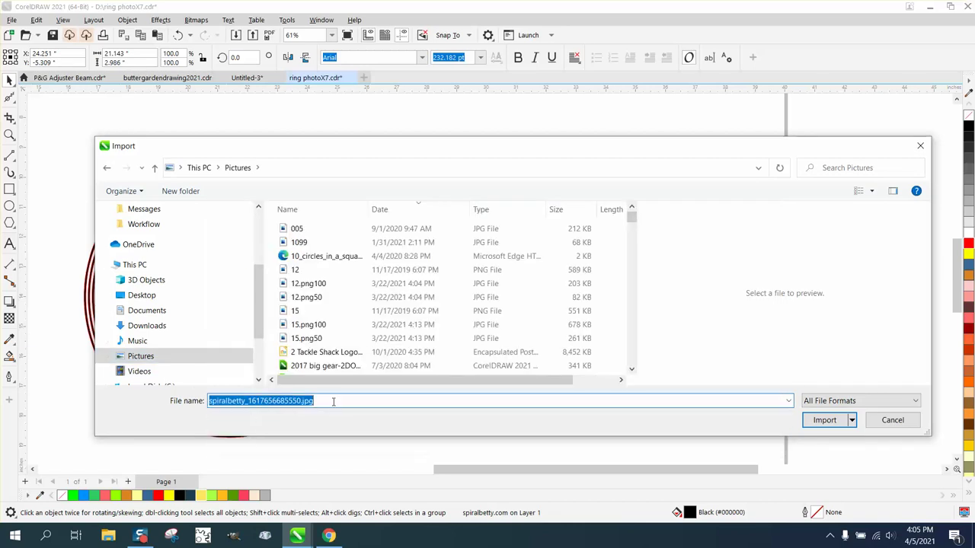
pyautogui.click(826, 420)
pyautogui.click(626, 197)
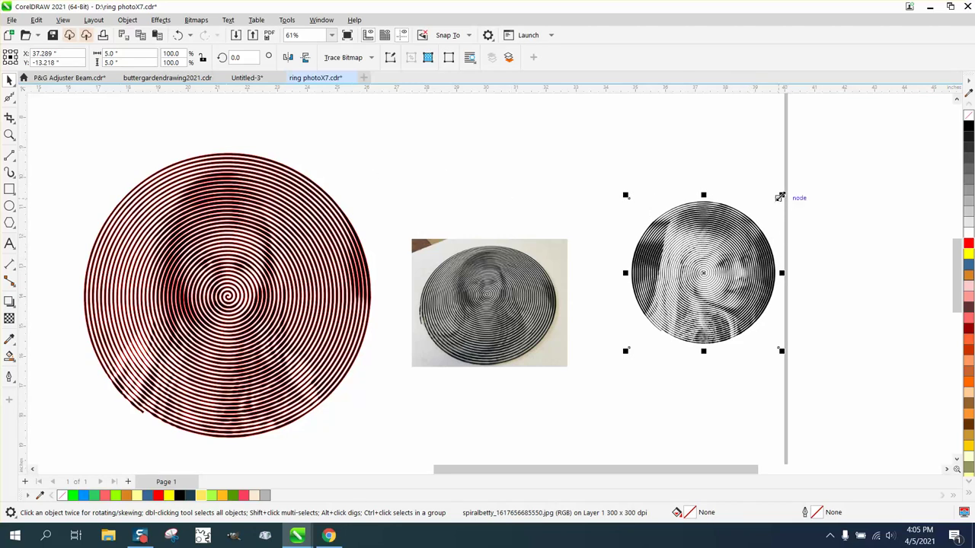
pyautogui.moveTo(781, 197); pyautogui.dragTo(862, 160)
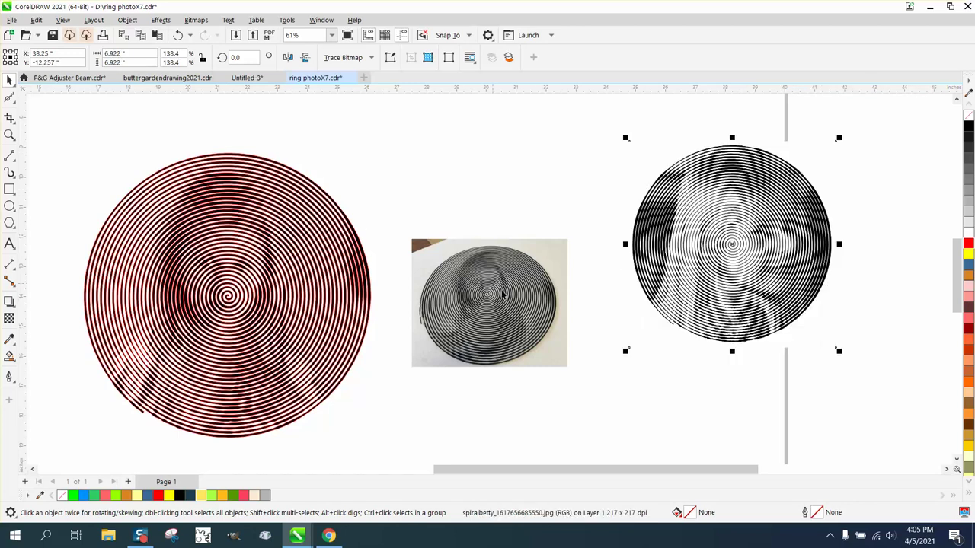
# Trace the spiral portrait with Outline Trace > Detailed Logo, detail 51 and smoothing 25.
pyautogui.moveTo(731, 243); pyautogui.dragTo(724, 273)
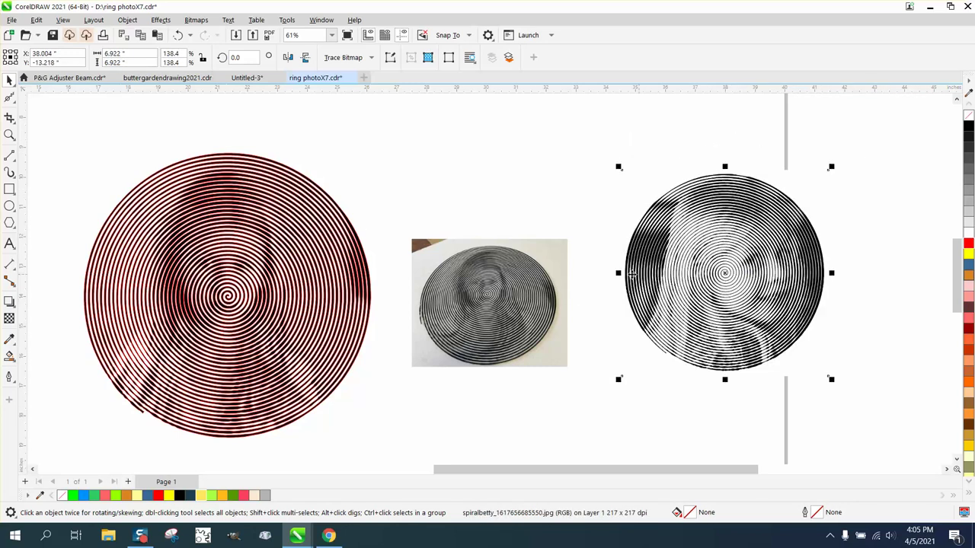
pyautogui.click(372, 59)
pyautogui.moveTo(373, 91)
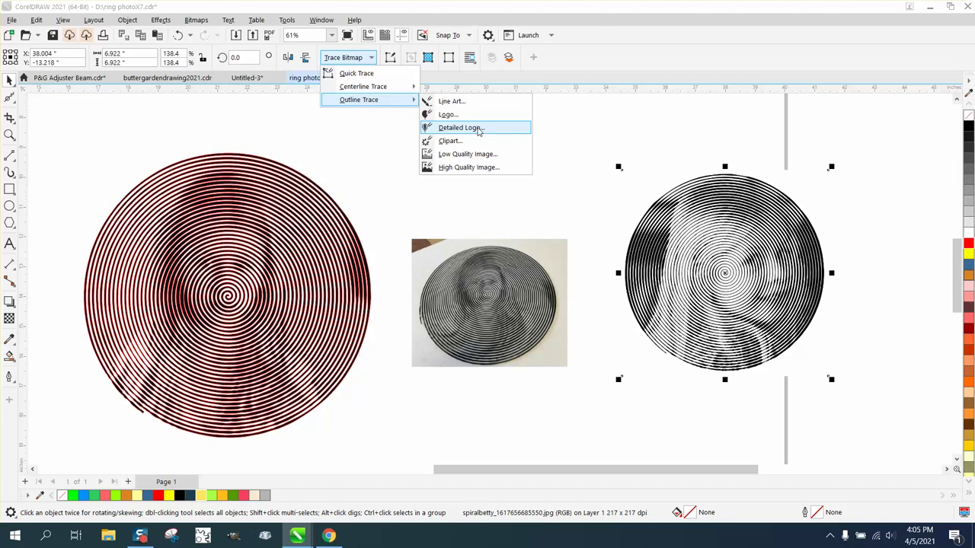
pyautogui.click(479, 131)
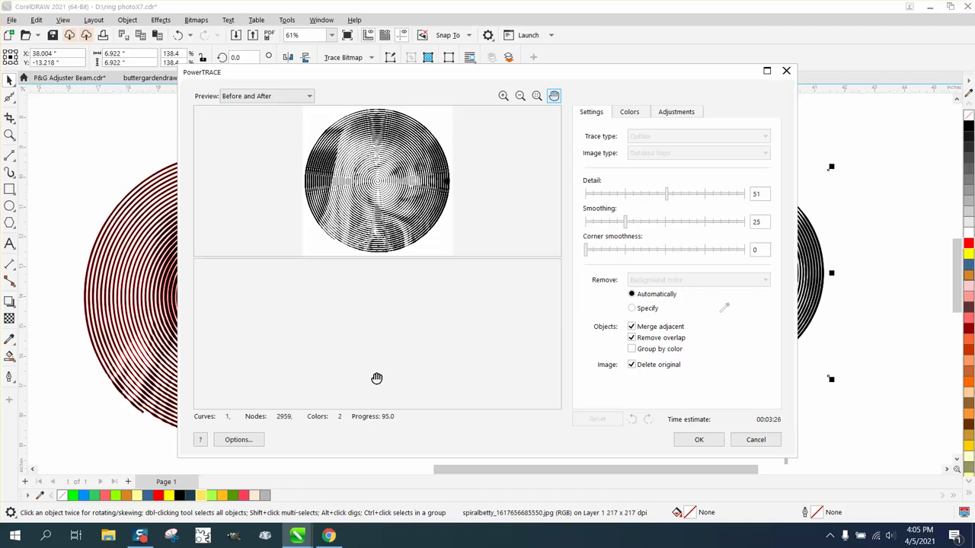
# Accept the trace and arrange the traced spiral circle at the upper left beside the bitmap.
pyautogui.click(697, 442)
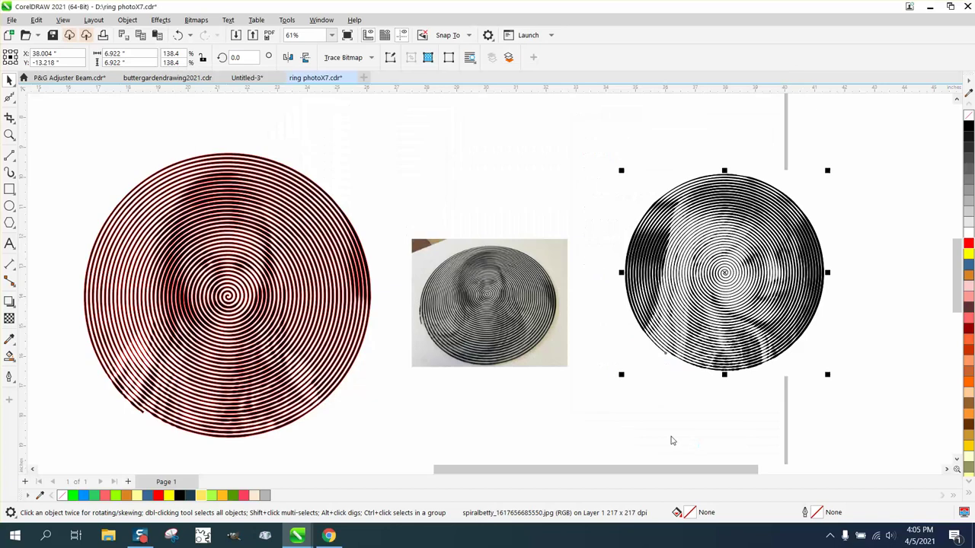
pyautogui.scroll(-3, 602, 403)
pyautogui.moveTo(661, 332); pyautogui.dragTo(169, 293)
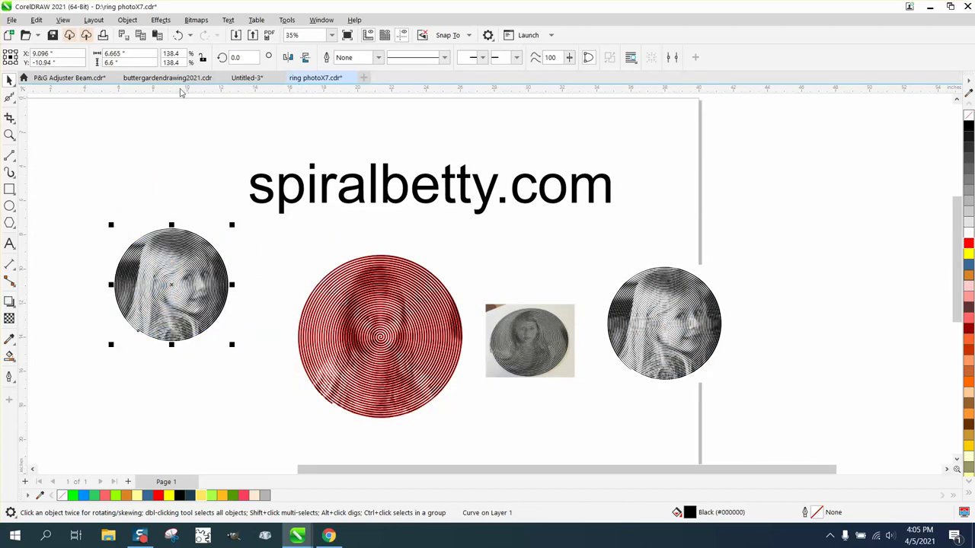
pyautogui.click(126, 20)
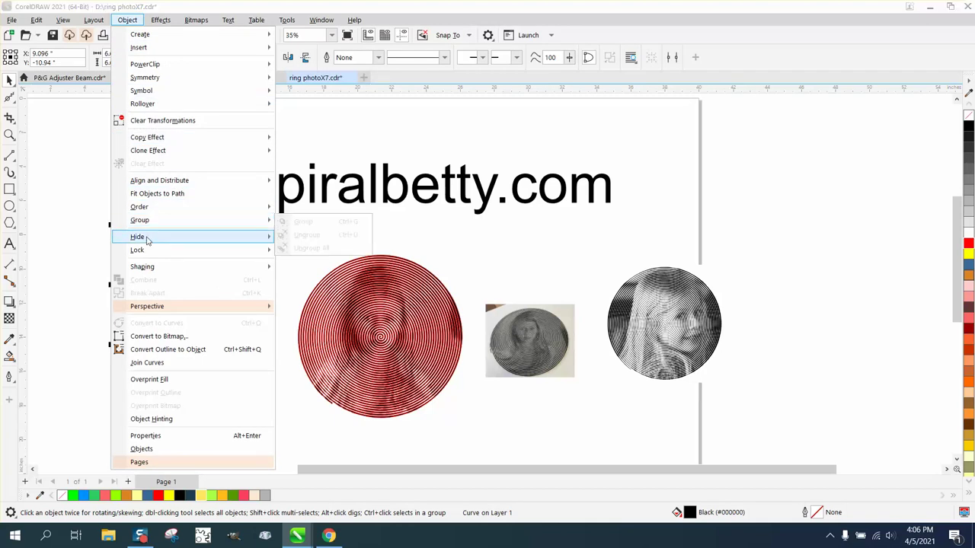
pyautogui.click(72, 311)
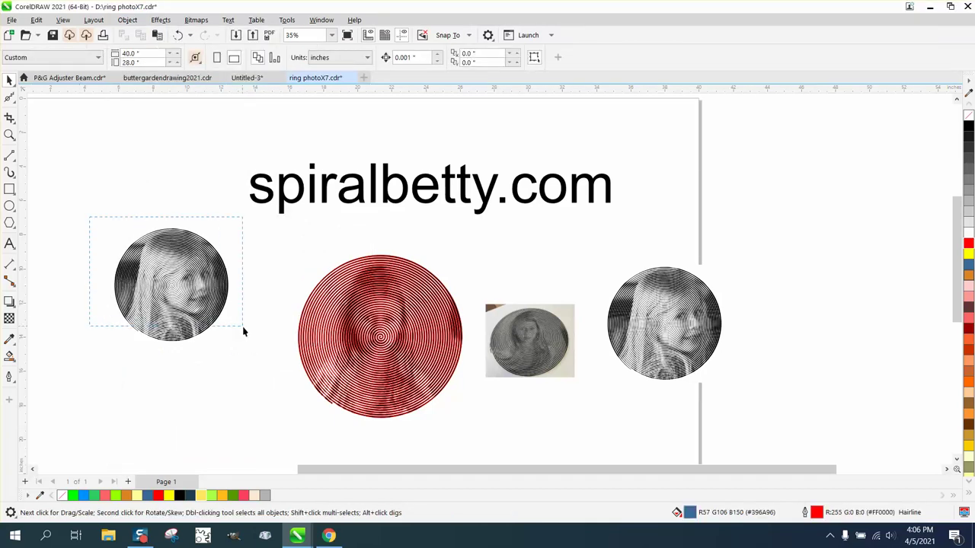
pyautogui.moveTo(245, 335); pyautogui.dragTo(256, 347)
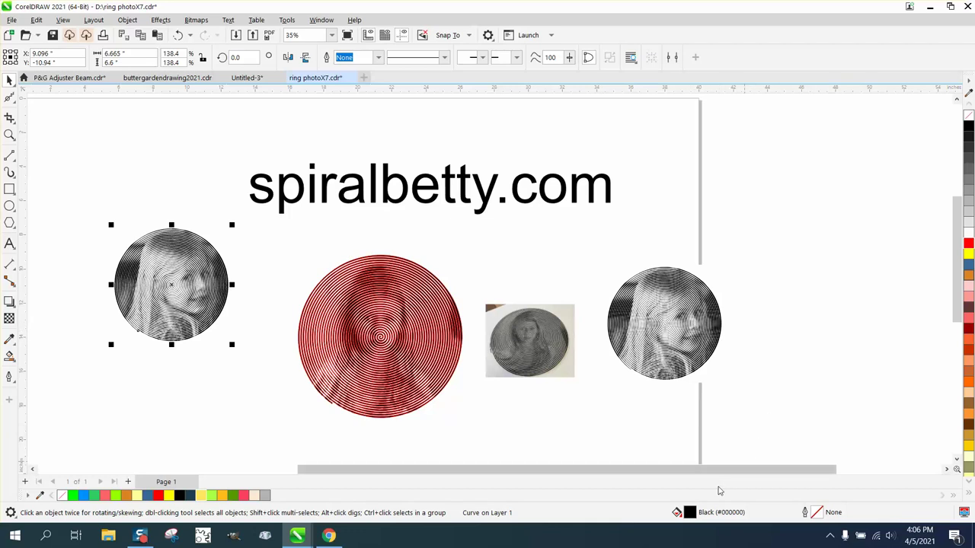
pyautogui.moveTo(687, 308); pyautogui.dragTo(710, 286)
pyautogui.moveTo(192, 283); pyautogui.dragTo(201, 264)
pyautogui.moveTo(705, 303)
pyautogui.mouseDown()
pyautogui.moveTo(741, 285)
pyautogui.moveTo(698, 323)
pyautogui.moveTo(720, 303)
pyautogui.mouseUp()
# Remove the traced circle's fill and give it a red hairline outline.
pyautogui.click(233, 295)
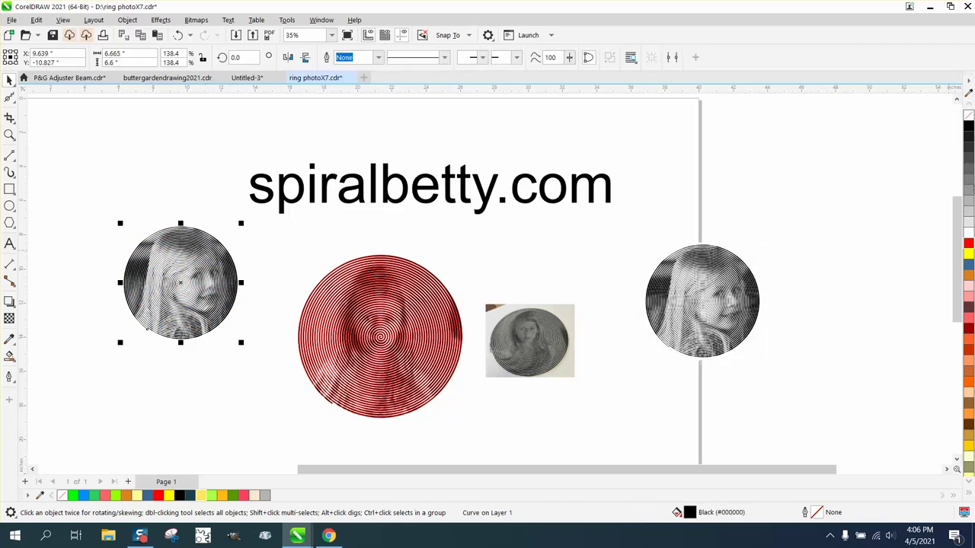
pyautogui.click(969, 115)
pyautogui.rightClick(969, 126)
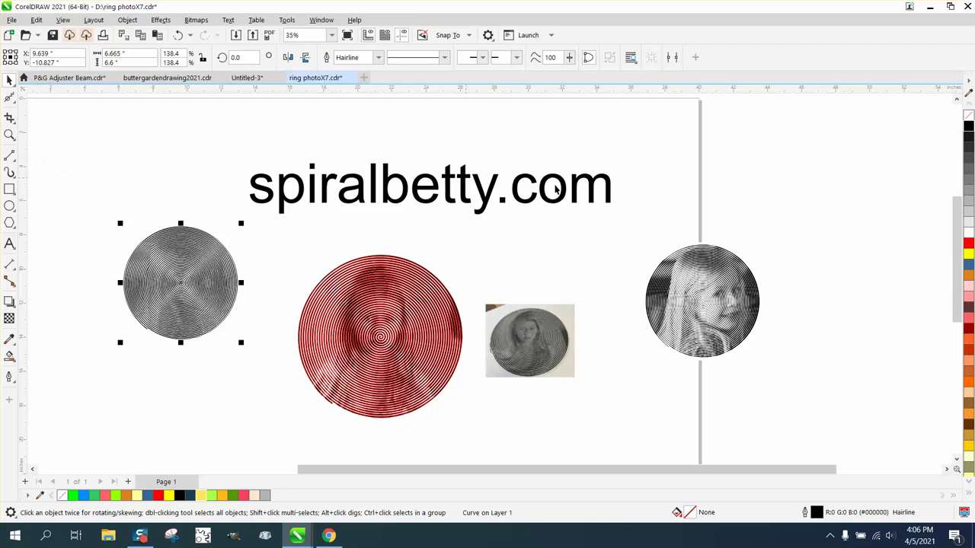
pyautogui.rightClick(968, 244)
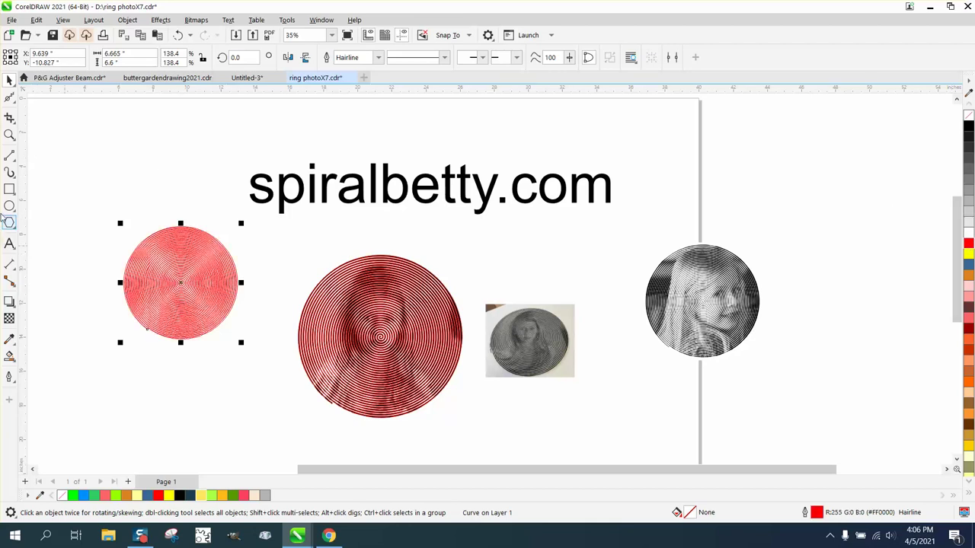
pyautogui.click(10, 135)
pyautogui.moveTo(275, 343); pyautogui.dragTo(304, 364)
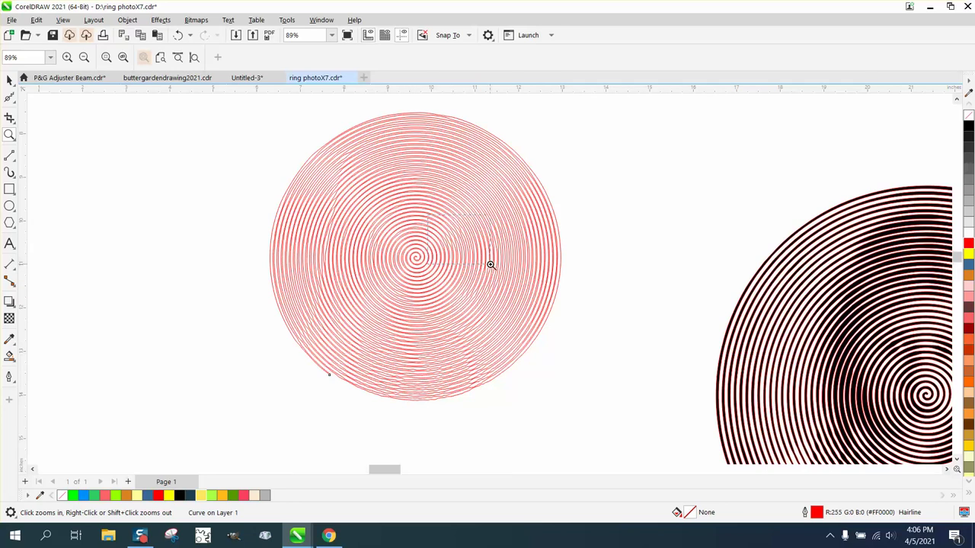
pyautogui.moveTo(429, 213); pyautogui.dragTo(488, 265)
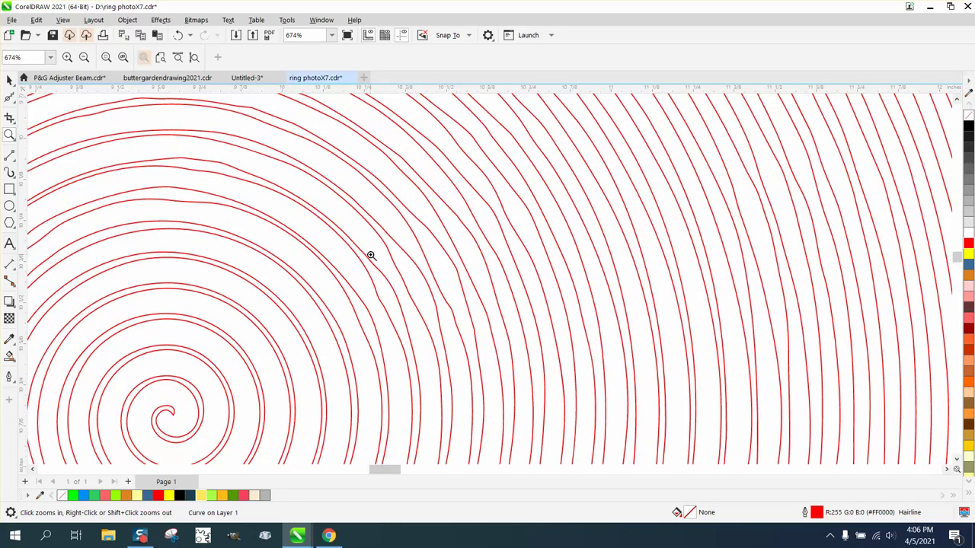
pyautogui.scroll(-8, 369, 256)
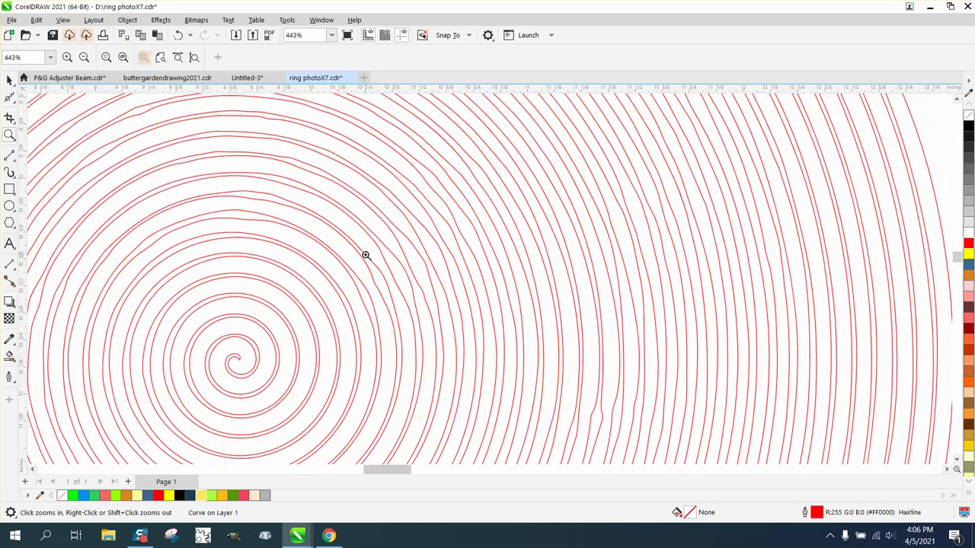
pyautogui.scroll(-2, 312, 249)
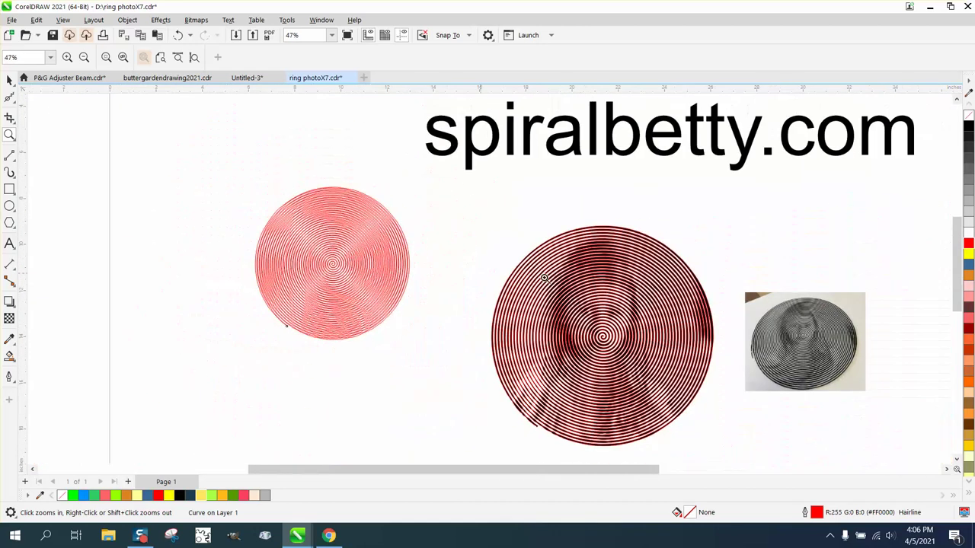
pyautogui.moveTo(723, 283)
pyautogui.mouseDown()
pyautogui.moveTo(864, 388)
pyautogui.moveTo(859, 409)
pyautogui.mouseUp()
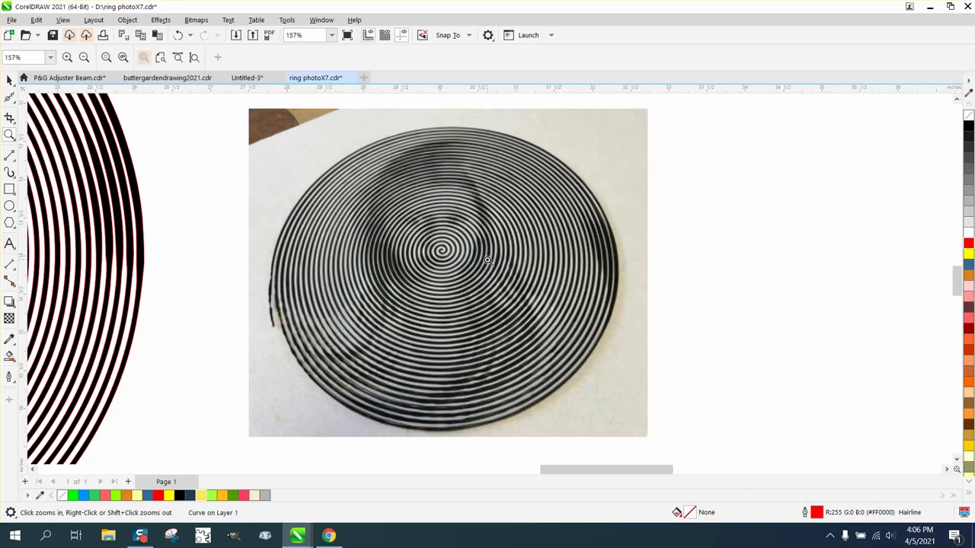
pyautogui.scroll(-4, 461, 255)
pyautogui.scroll(-1, 542, 263)
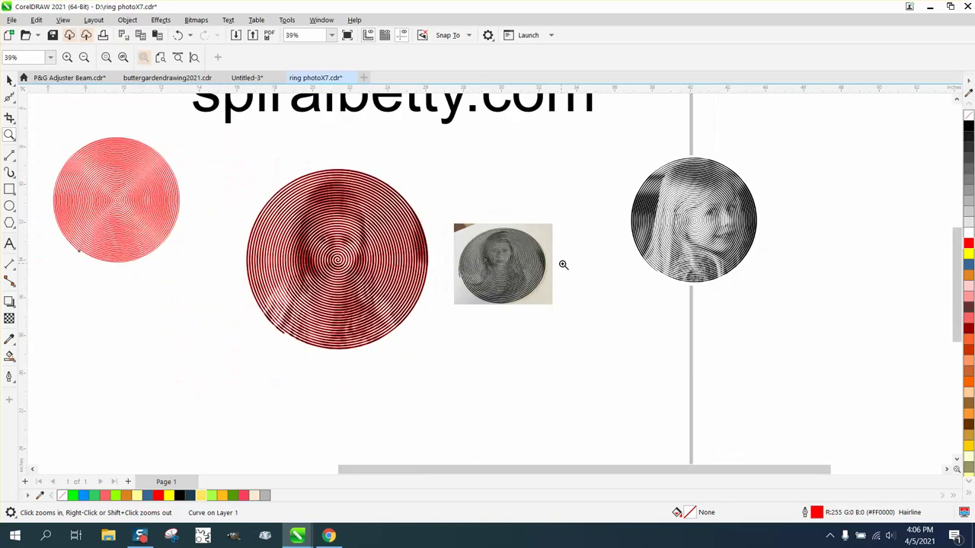
pyautogui.moveTo(50, 124); pyautogui.dragTo(216, 271)
pyautogui.scroll(-2, 290, 281)
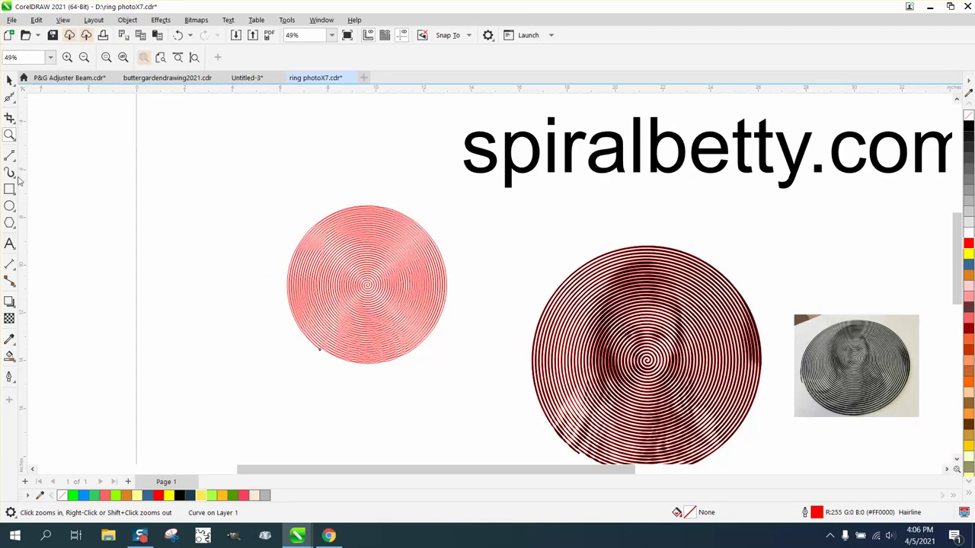
pyautogui.moveTo(273, 192); pyautogui.dragTo(526, 386)
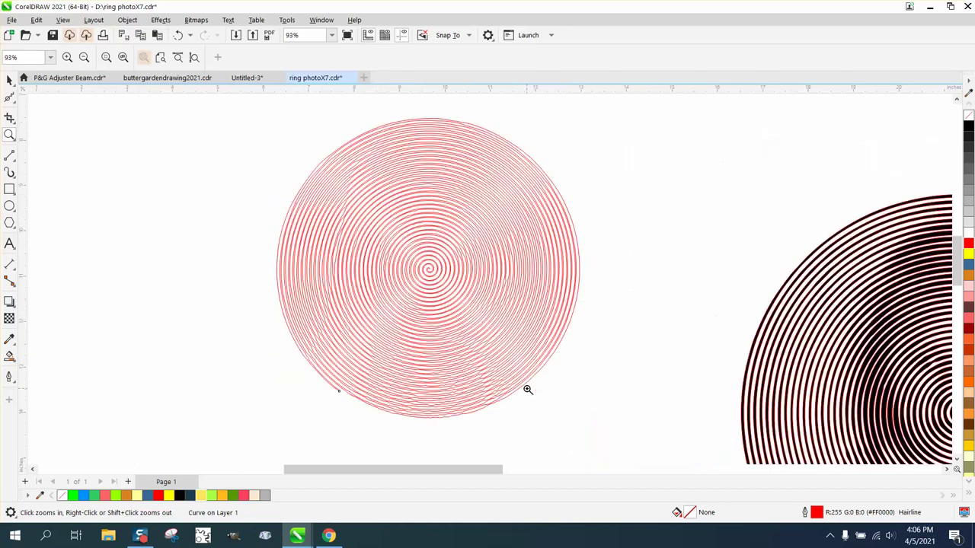
# Smart Fill the spiral ring region with black, undoing and redoing to compare.
pyautogui.click(15, 367)
pyautogui.click(44, 371)
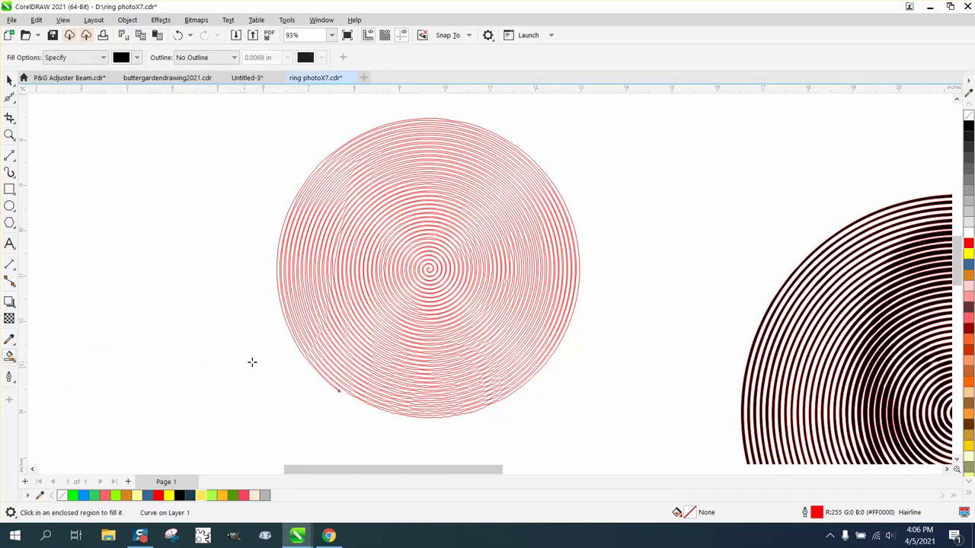
pyautogui.click(9, 135)
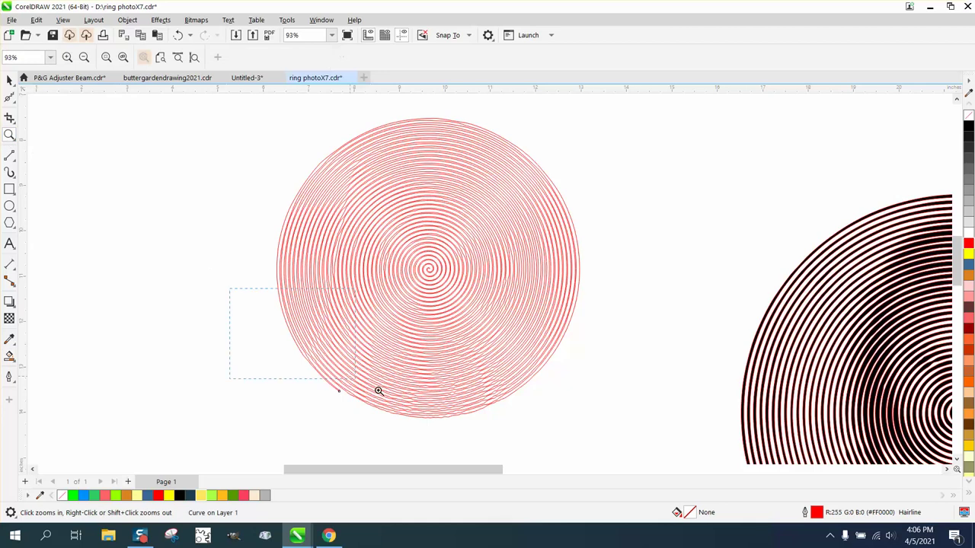
pyautogui.moveTo(397, 399); pyautogui.dragTo(396, 399)
pyautogui.click(10, 355)
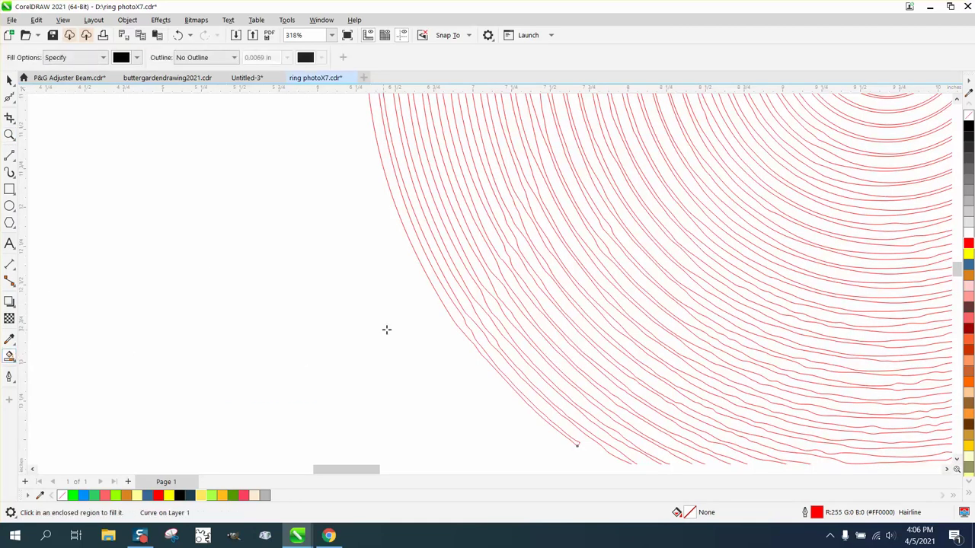
pyautogui.click(440, 292)
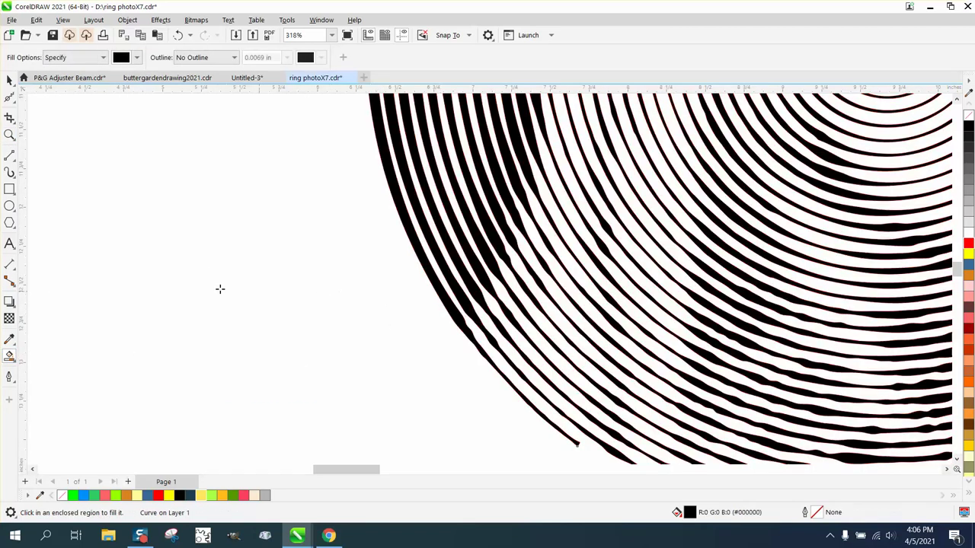
pyautogui.scroll(-5, 181, 296)
pyautogui.scroll(-1, 180, 295)
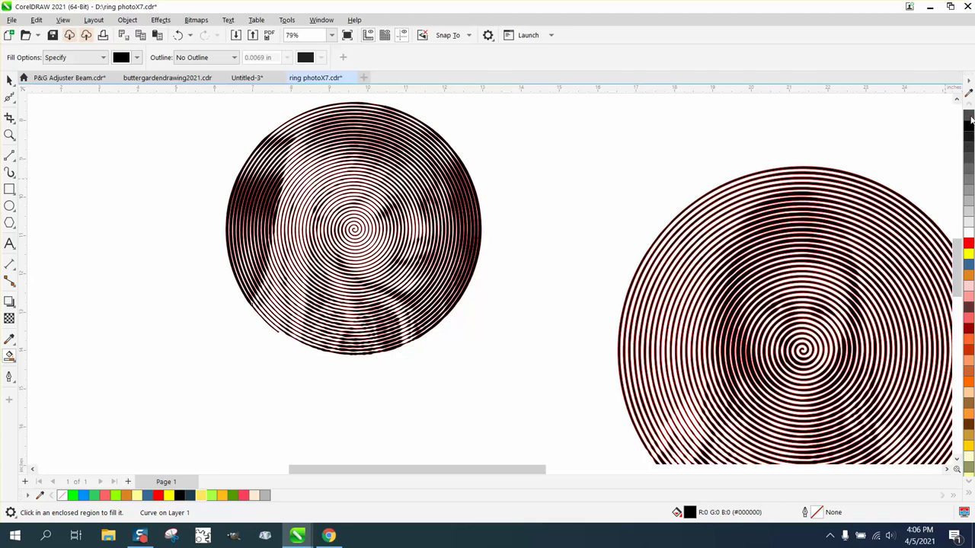
pyautogui.click(969, 115)
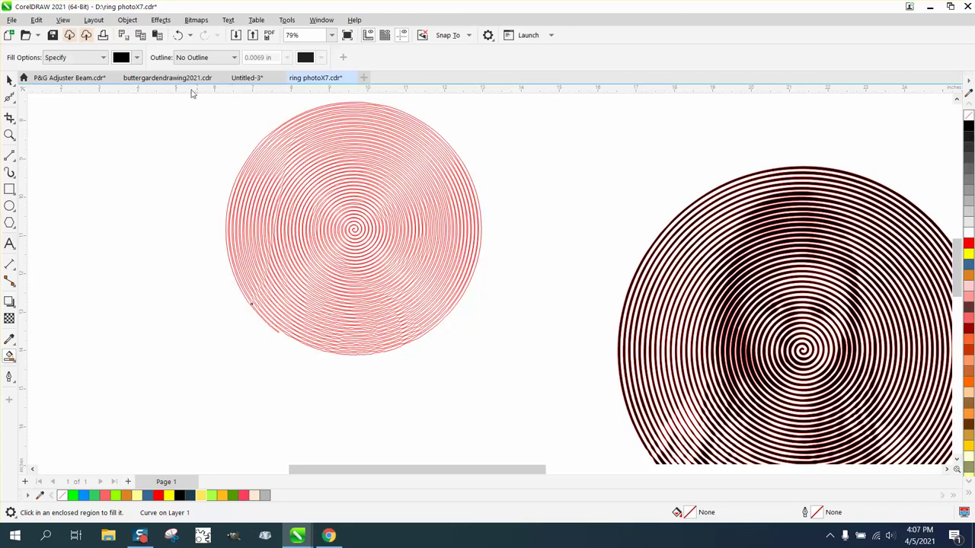
pyautogui.click(177, 35)
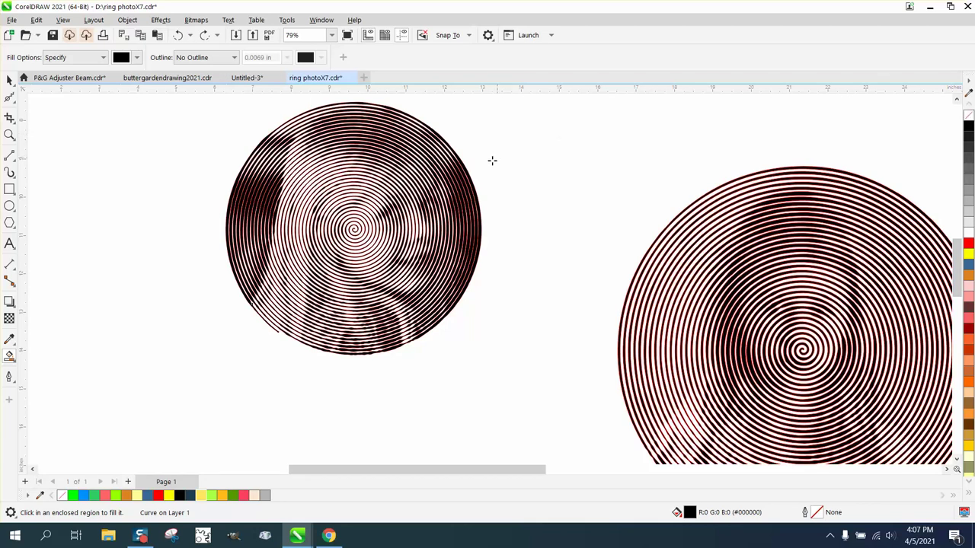
# Zoom in on the black ring portrait's upper-left area to inspect the fill.
pyautogui.click(9, 79)
pyautogui.scroll(-1, 204, 149)
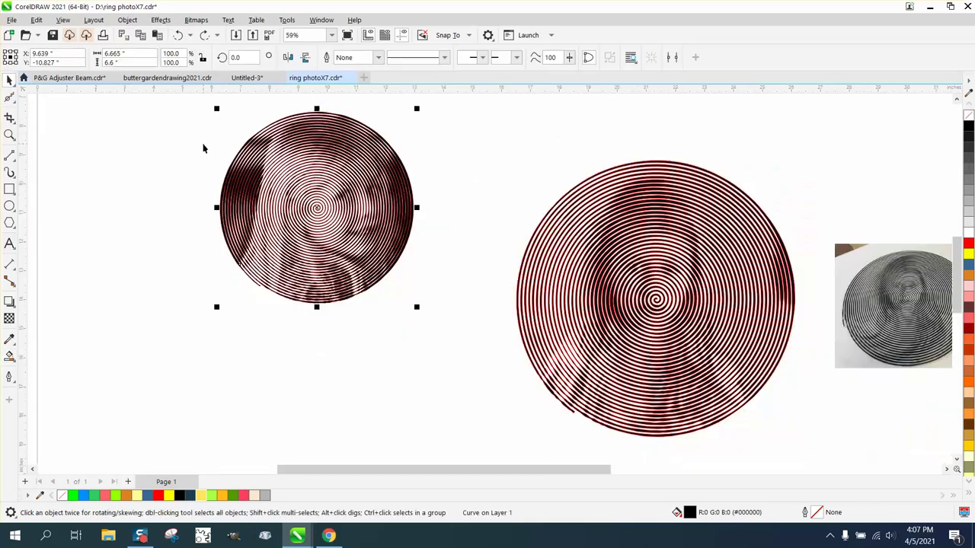
pyautogui.click(9, 134)
pyautogui.moveTo(210, 112); pyautogui.dragTo(473, 330)
pyautogui.moveTo(361, 197); pyautogui.dragTo(476, 256)
pyautogui.scroll(-1, 401, 247)
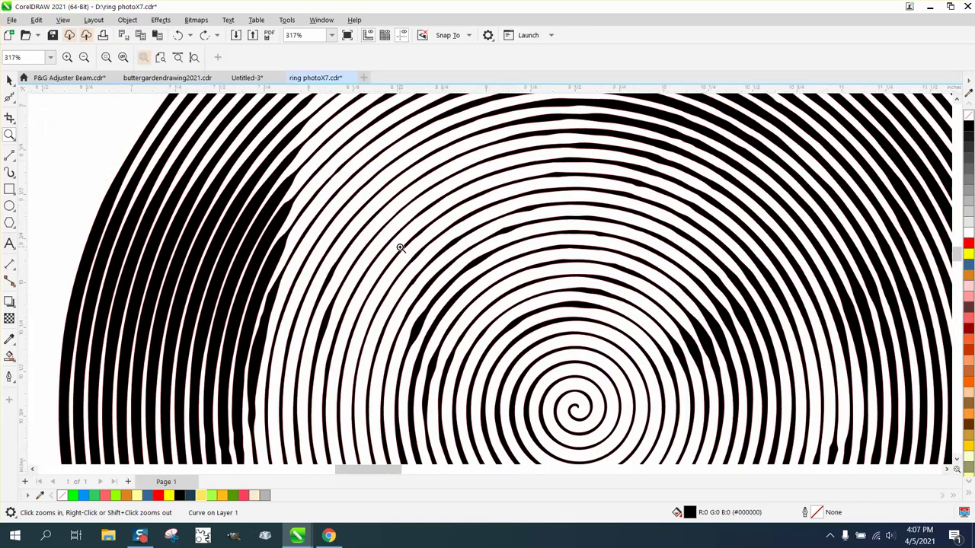
pyautogui.scroll(-3, 399, 248)
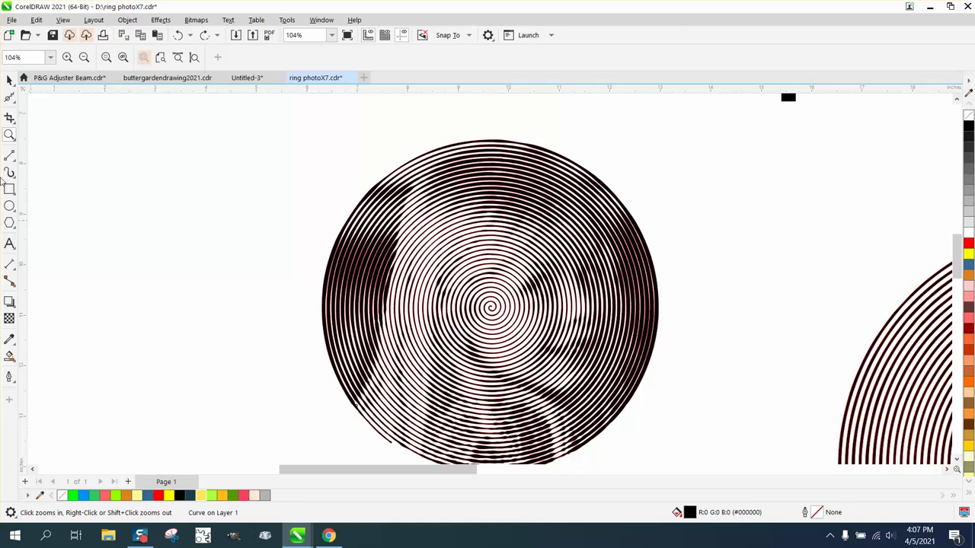
# Scale the black portrait down to 65.2% (about 4.34 inches) at the upper left.
pyautogui.click(9, 79)
pyautogui.click(558, 178)
pyautogui.moveTo(662, 137); pyautogui.dragTo(125, 203)
pyautogui.scroll(-3, 559, 261)
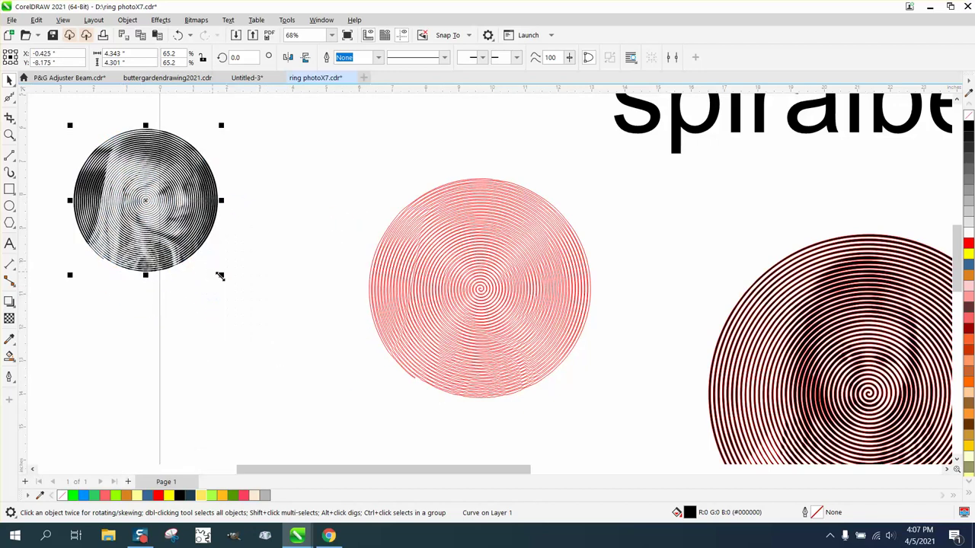
# Move the black spiral portrait left of the red spiral and scale it up to match.
pyautogui.moveTo(221, 277); pyautogui.dragTo(357, 387)
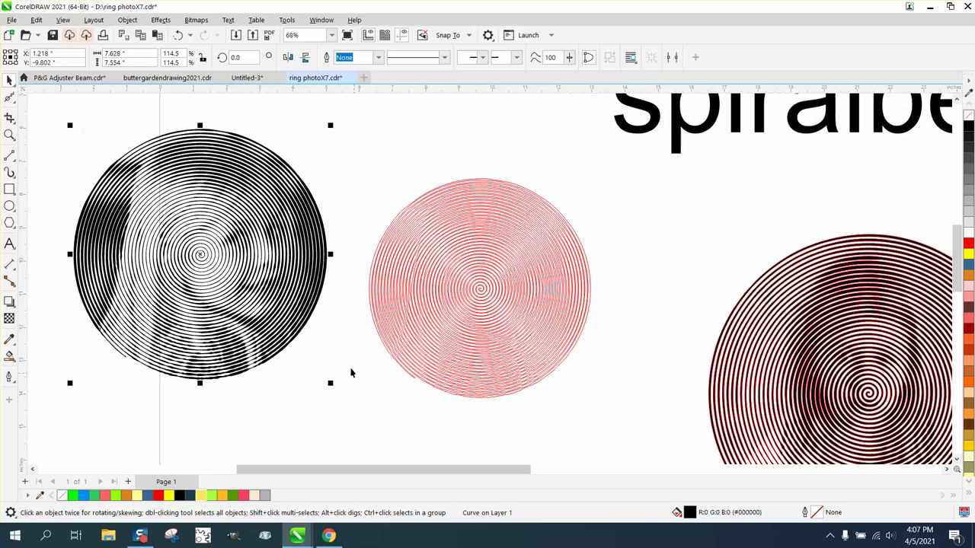
pyautogui.click(457, 302)
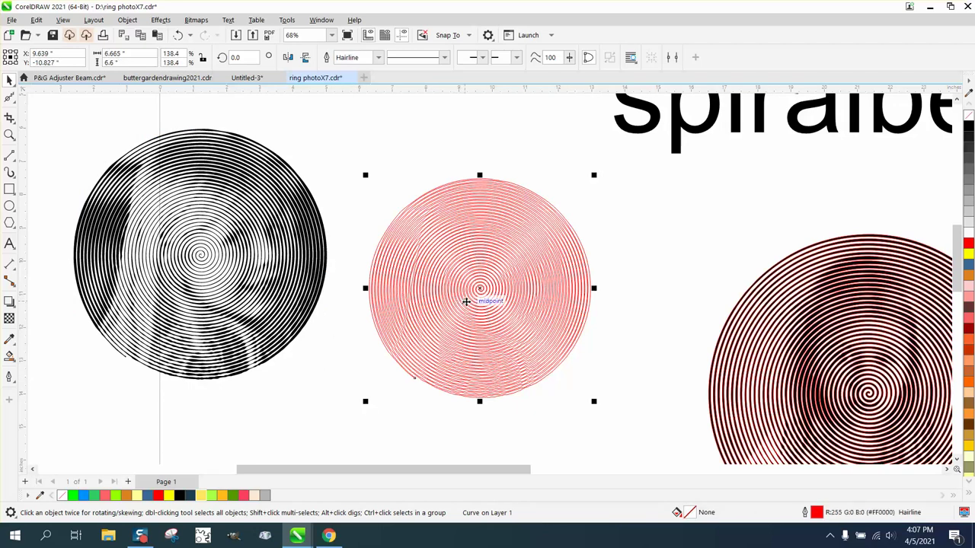
pyautogui.scroll(-2, 346, 314)
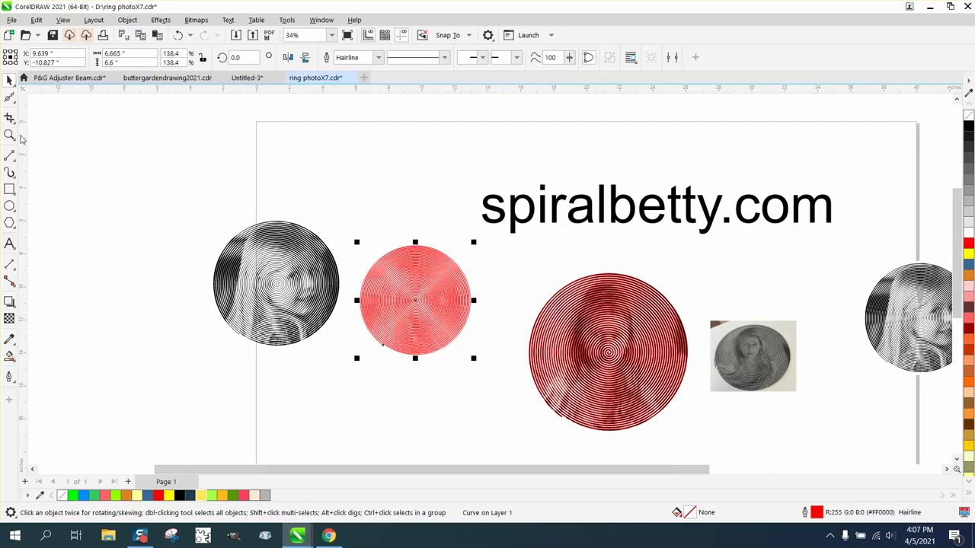
# Zoom in to review the spiralbetty.com text, the portrait circles and the engraved ring photo.
pyautogui.click(10, 136)
pyautogui.moveTo(485, 185); pyautogui.dragTo(845, 283)
pyautogui.scroll(-3, 451, 320)
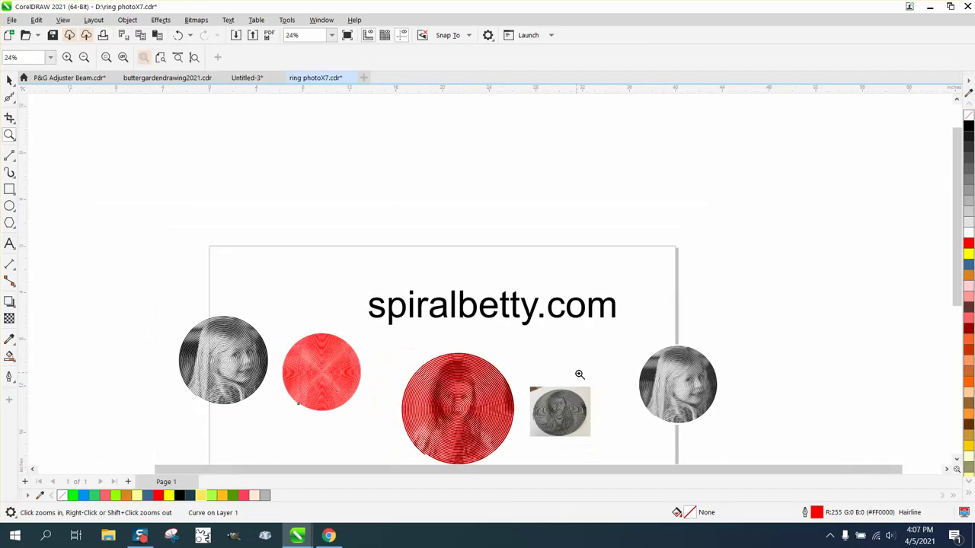
pyautogui.moveTo(754, 425); pyautogui.dragTo(638, 343)
pyautogui.scroll(-2, 460, 368)
pyautogui.scroll(-3, 460, 368)
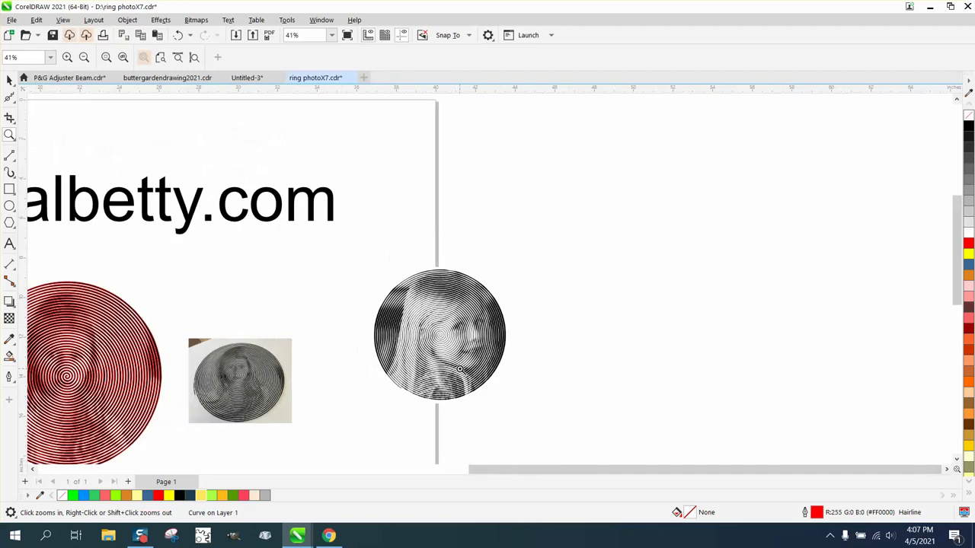
pyautogui.moveTo(176, 315); pyautogui.dragTo(427, 445)
pyautogui.moveTo(513, 218); pyautogui.dragTo(696, 341)
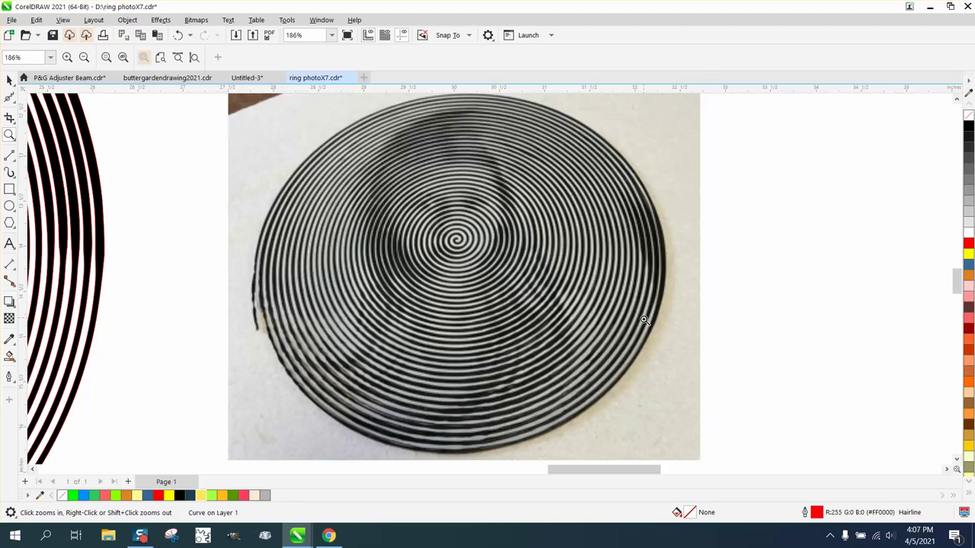
pyautogui.scroll(-1, 644, 329)
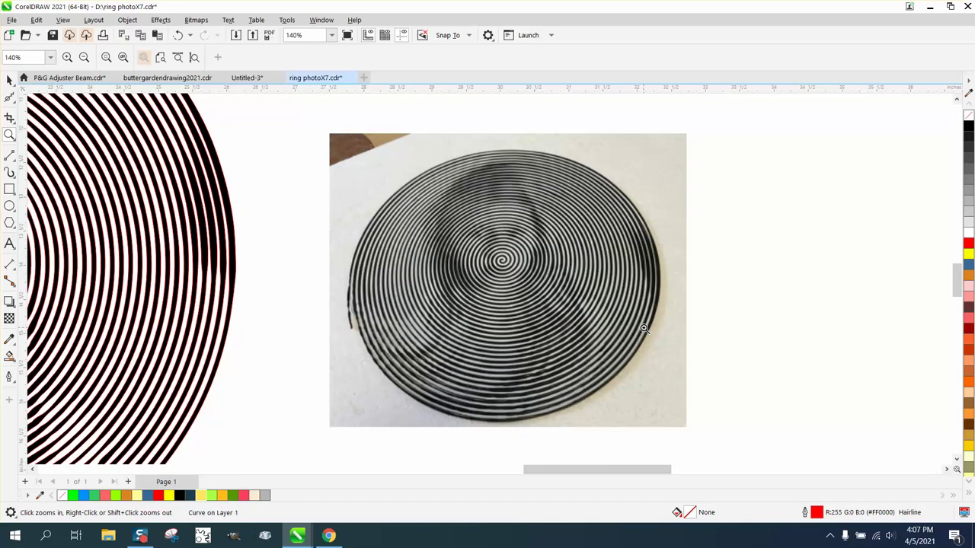